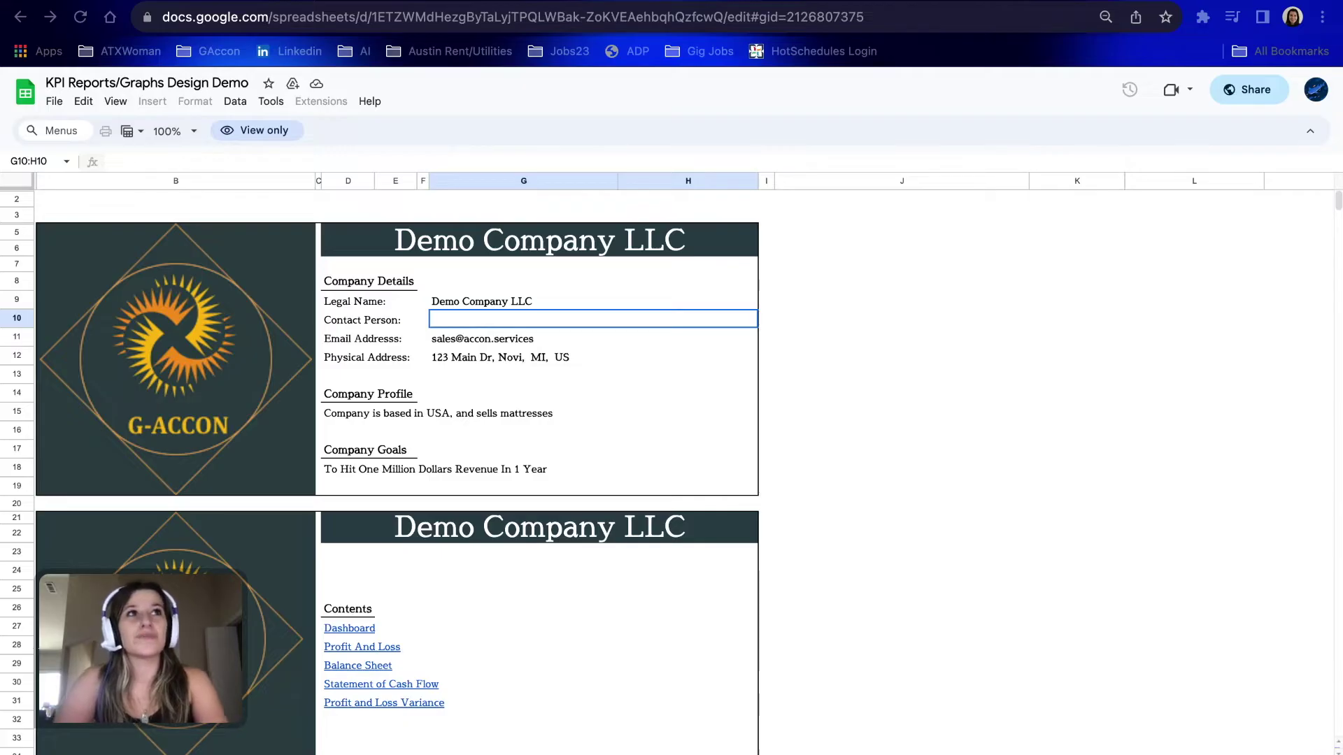
# - Bring up the editable KPI Reports/Graphs Design v1 spreadsheet showing the Demo G-Accon LLC profile
pyautogui.scroll(-1, 397, 473)
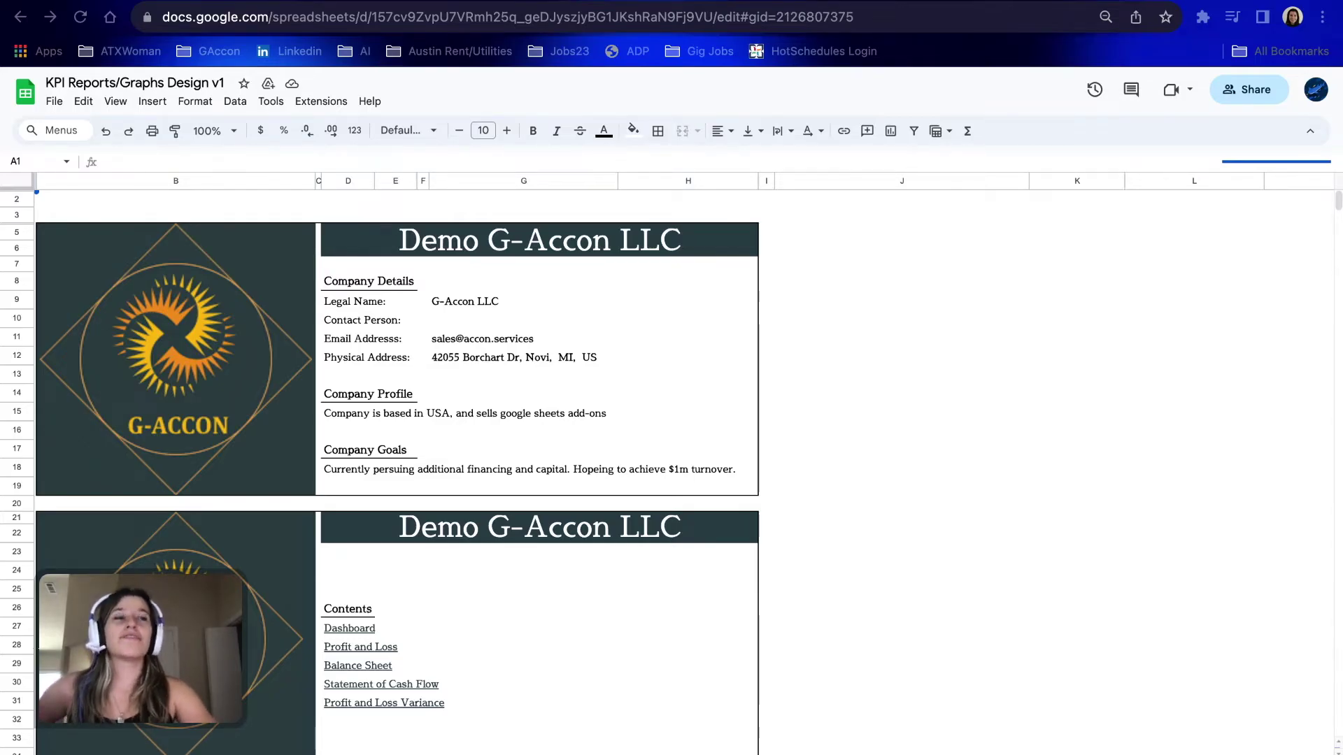
pyautogui.click(54, 102)
# - Duplicate the workbook as 'Copy of KPI Reports/Graphs Design v1' in My Drive
pyautogui.click(60, 101)
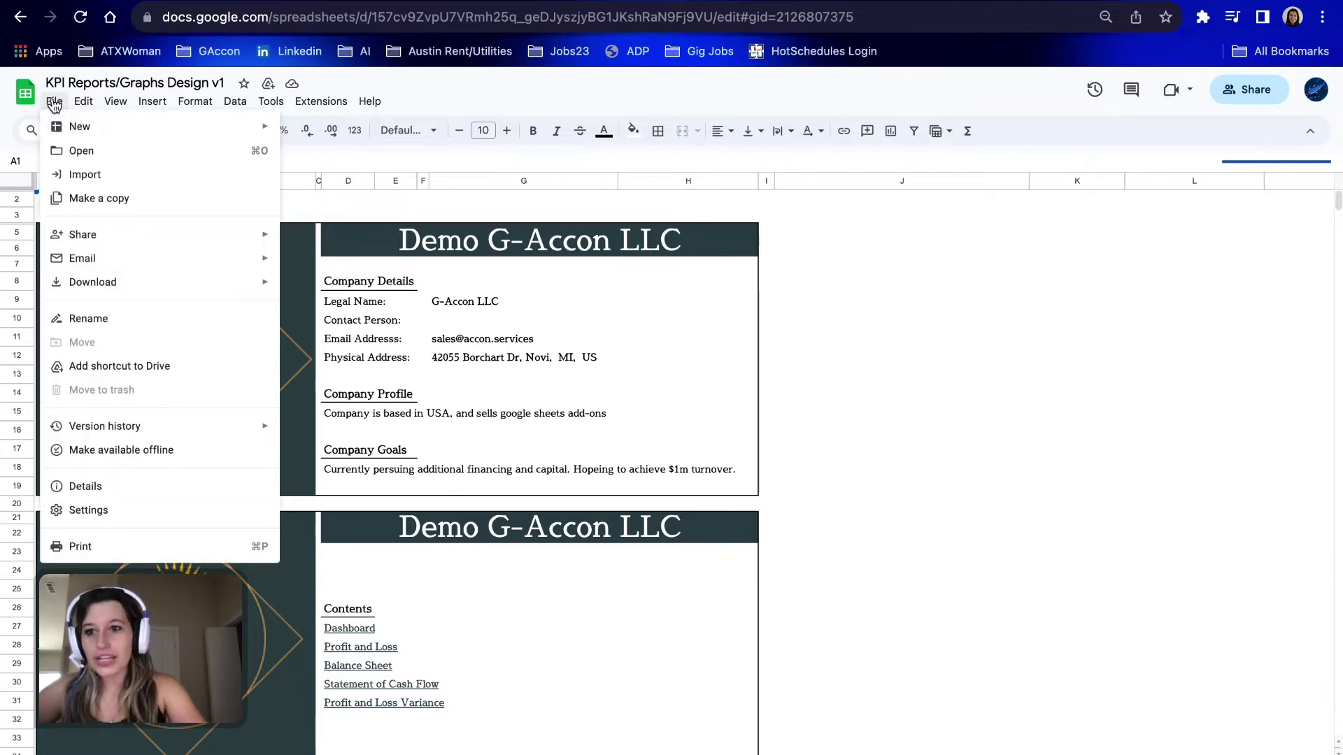
pyautogui.click(112, 201)
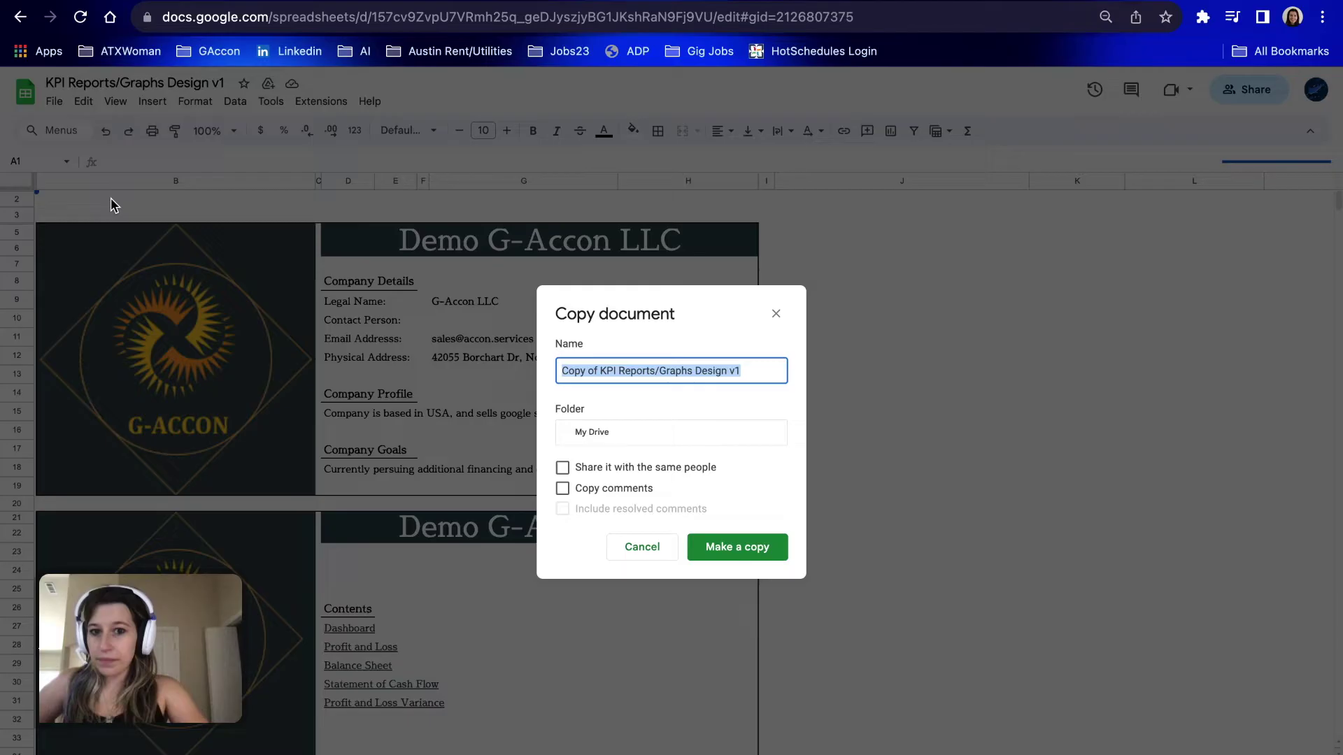
pyautogui.click(741, 548)
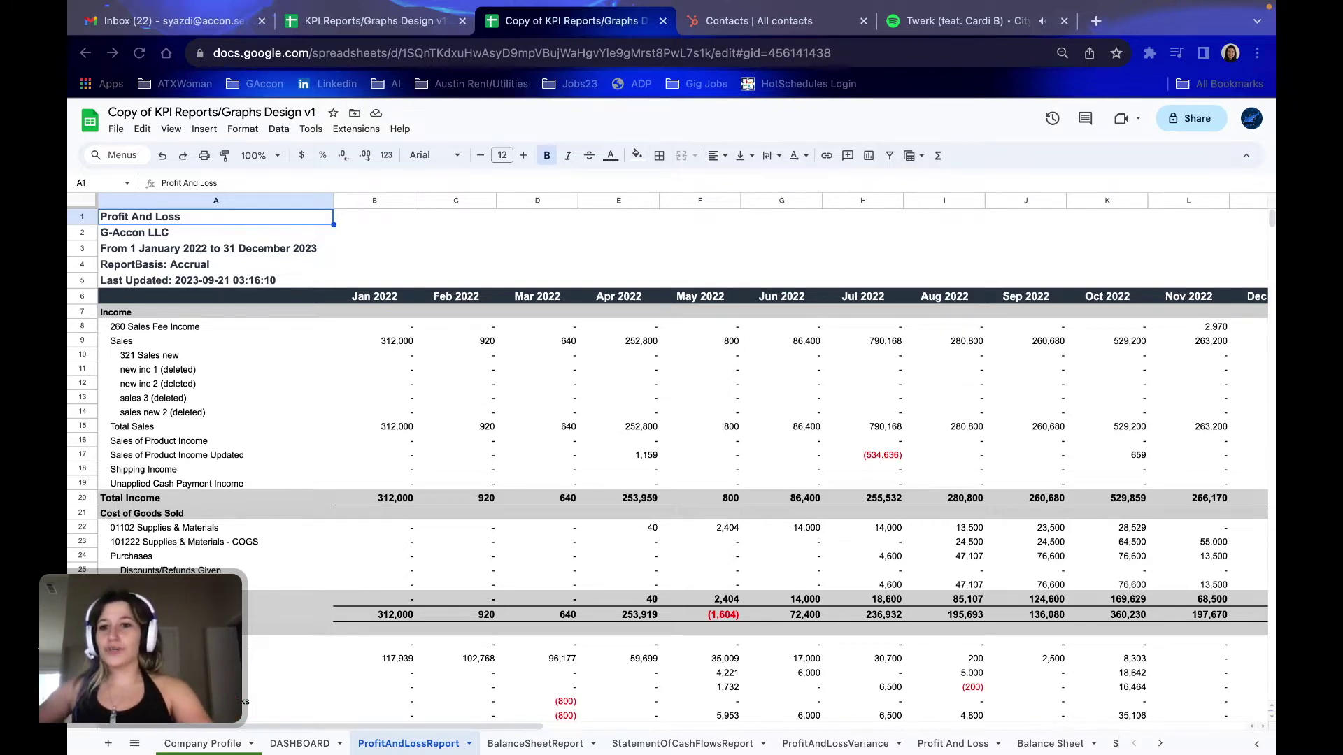
# - Open the G-Accon Cloud Template Library from the G-Accon for QuickBooks extension
pyautogui.click(358, 130)
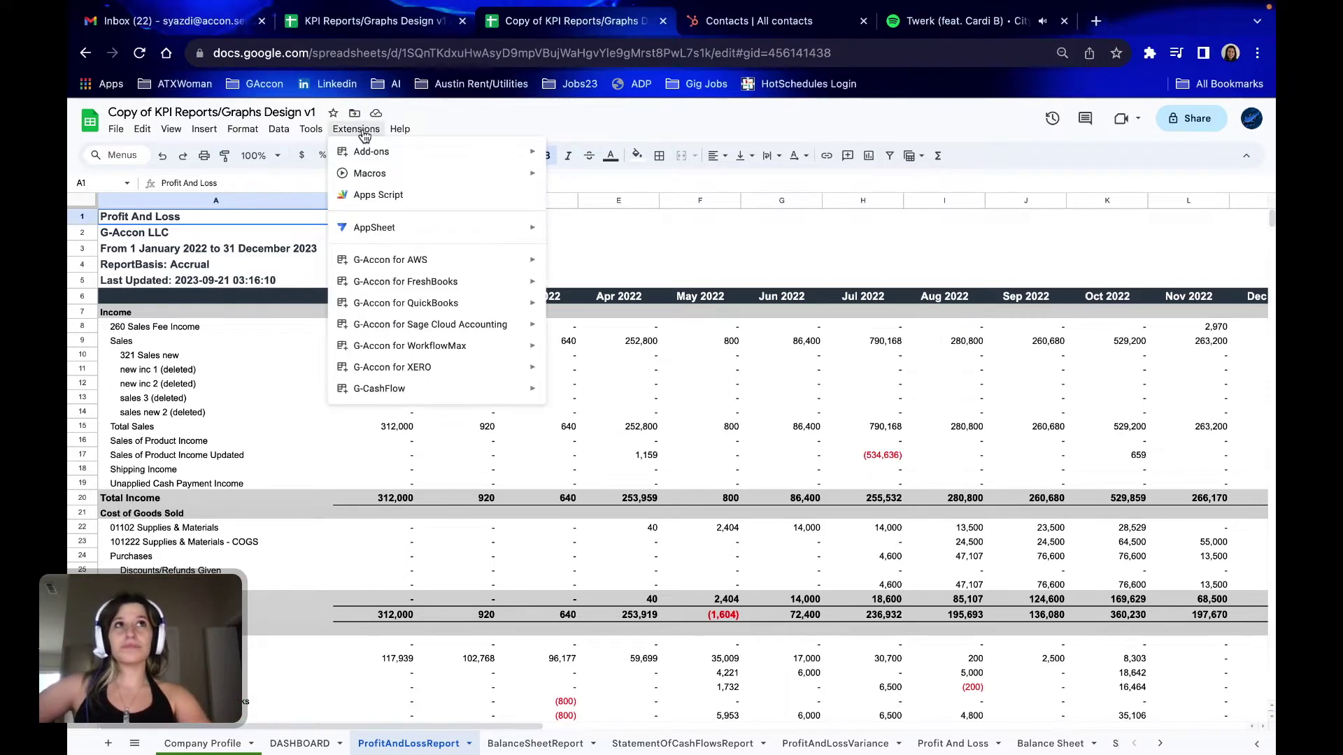
pyautogui.moveTo(402, 309)
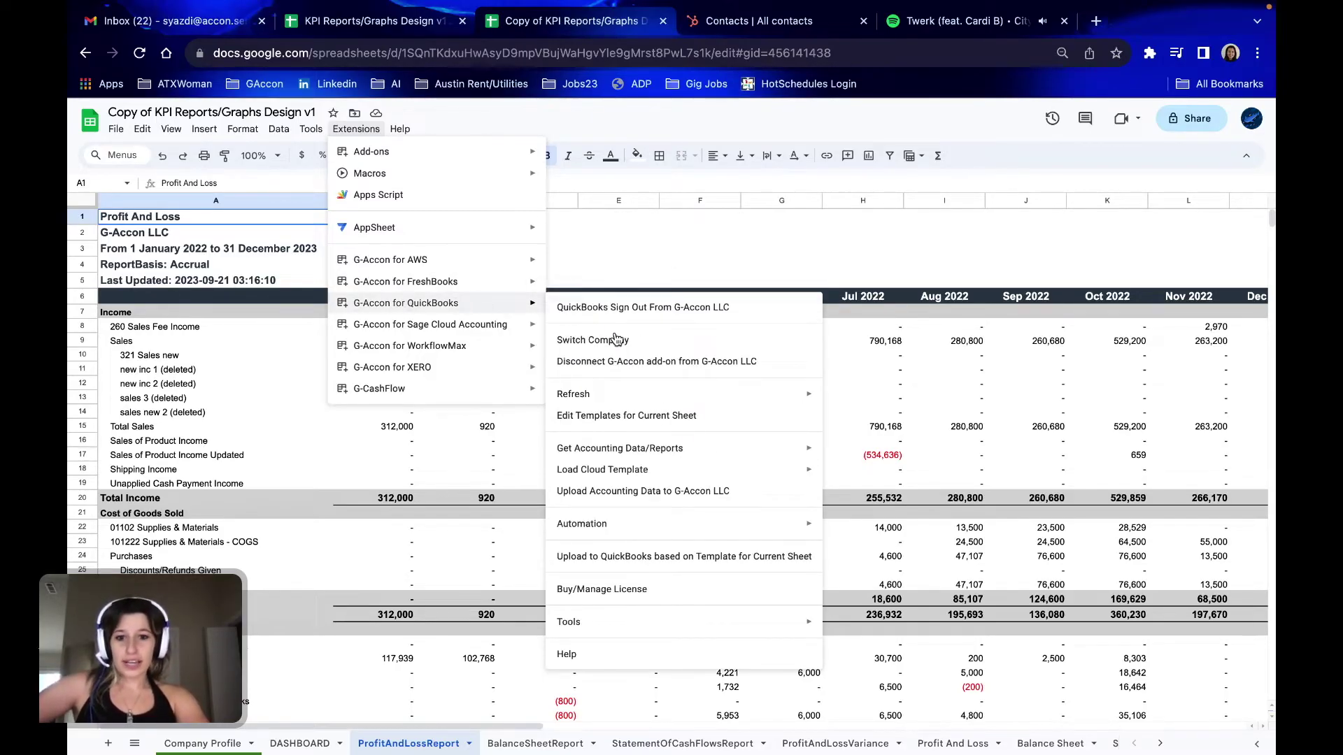
pyautogui.moveTo(615, 476)
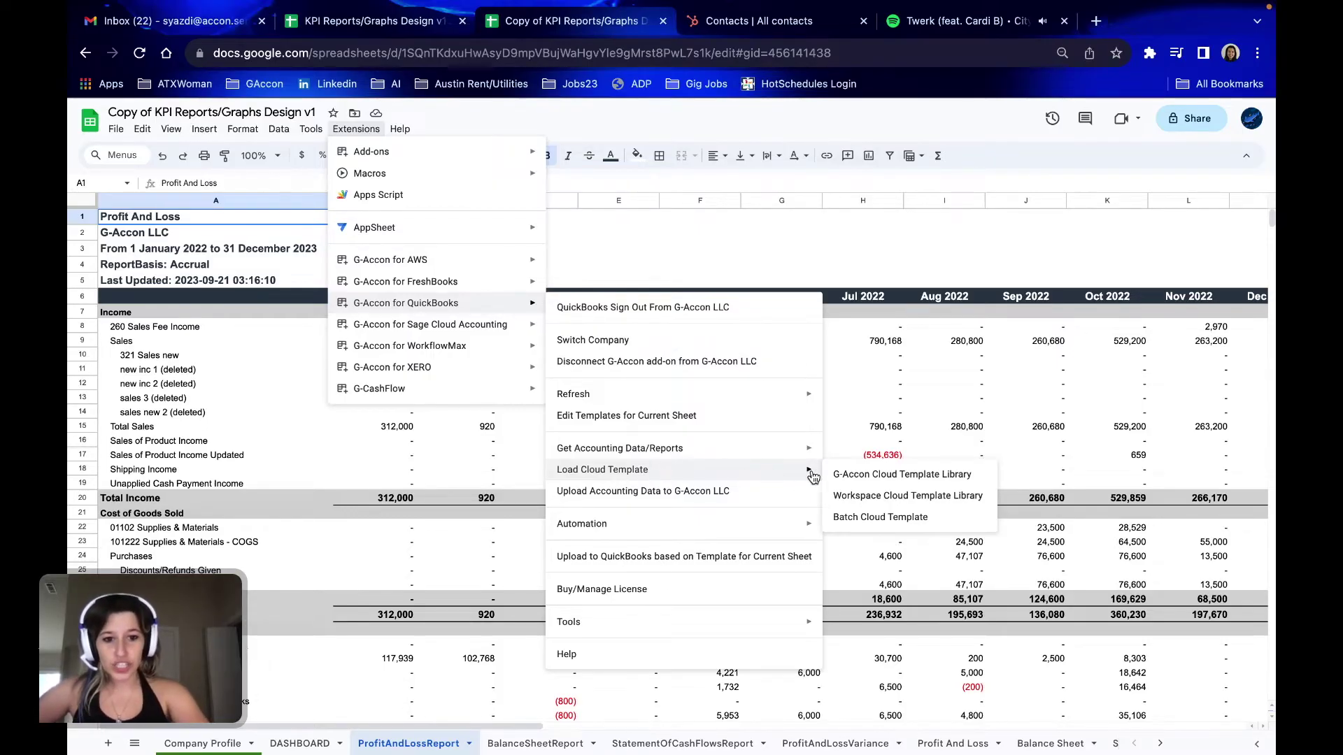
pyautogui.click(849, 479)
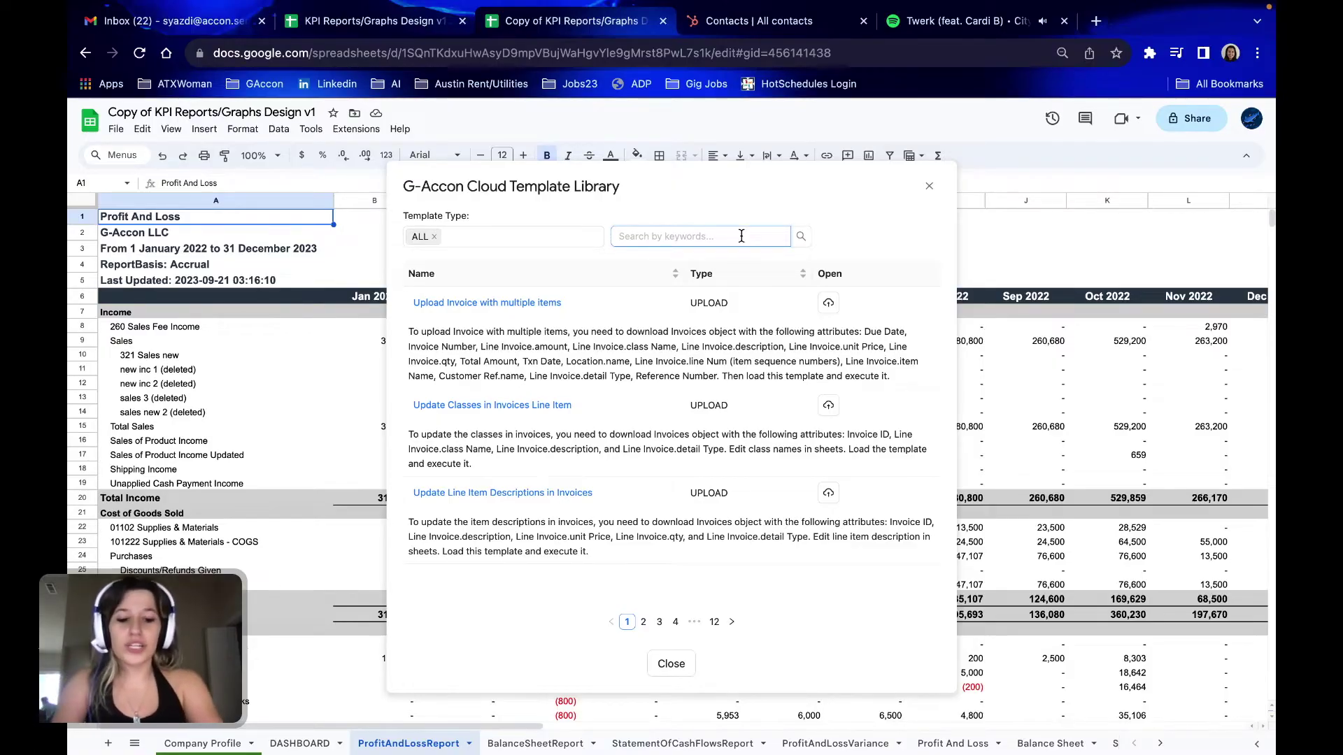
# - Search the library for KPI and load the ProfitAndLossReport template
pyautogui.write('KPI Pa')
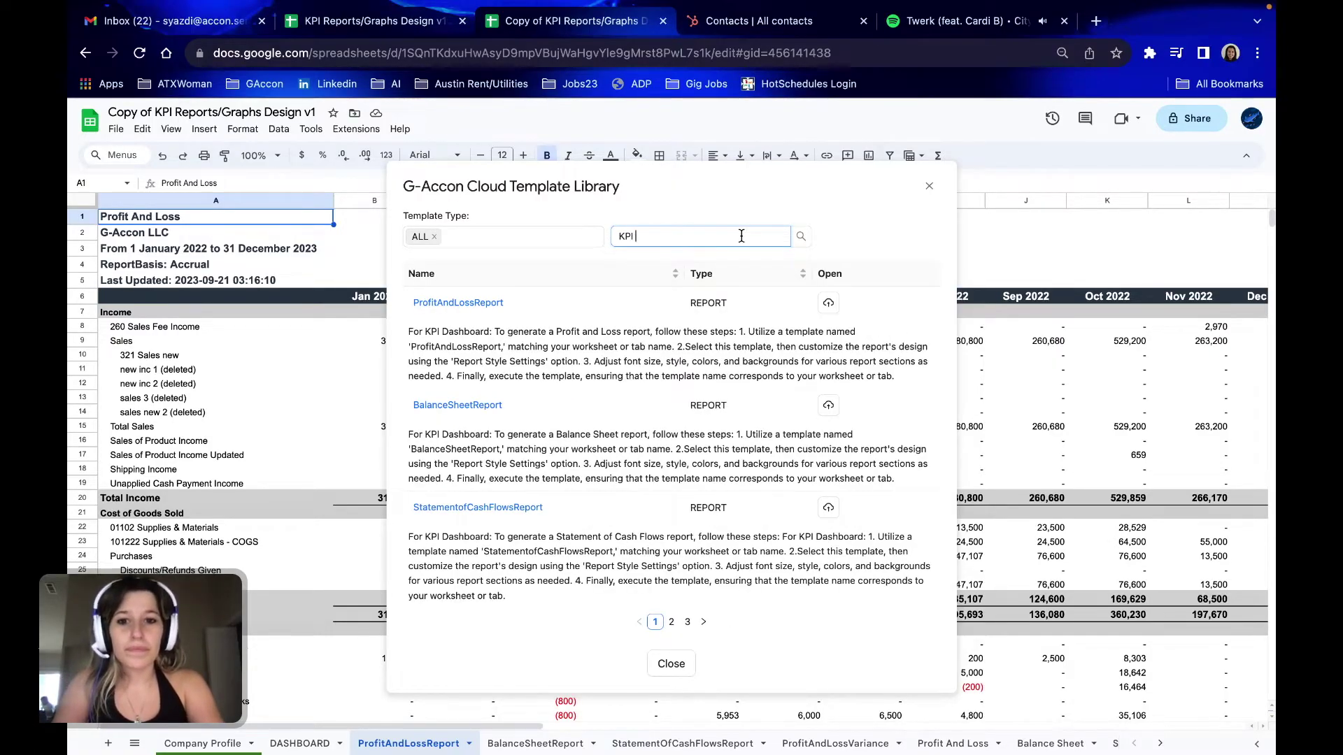
pyautogui.press('BackSpace')
pyautogui.press('BackSpace')
pyautogui.press('BackSpace')
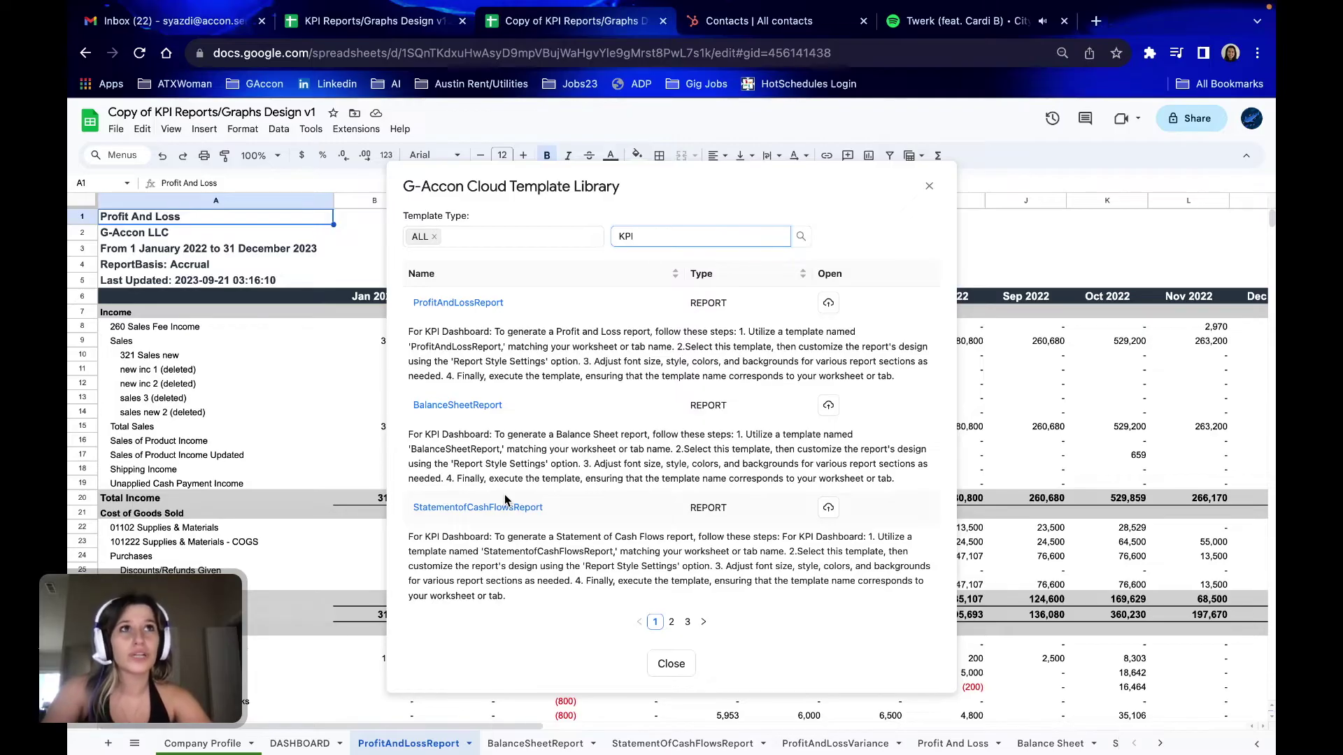
pyautogui.click(476, 306)
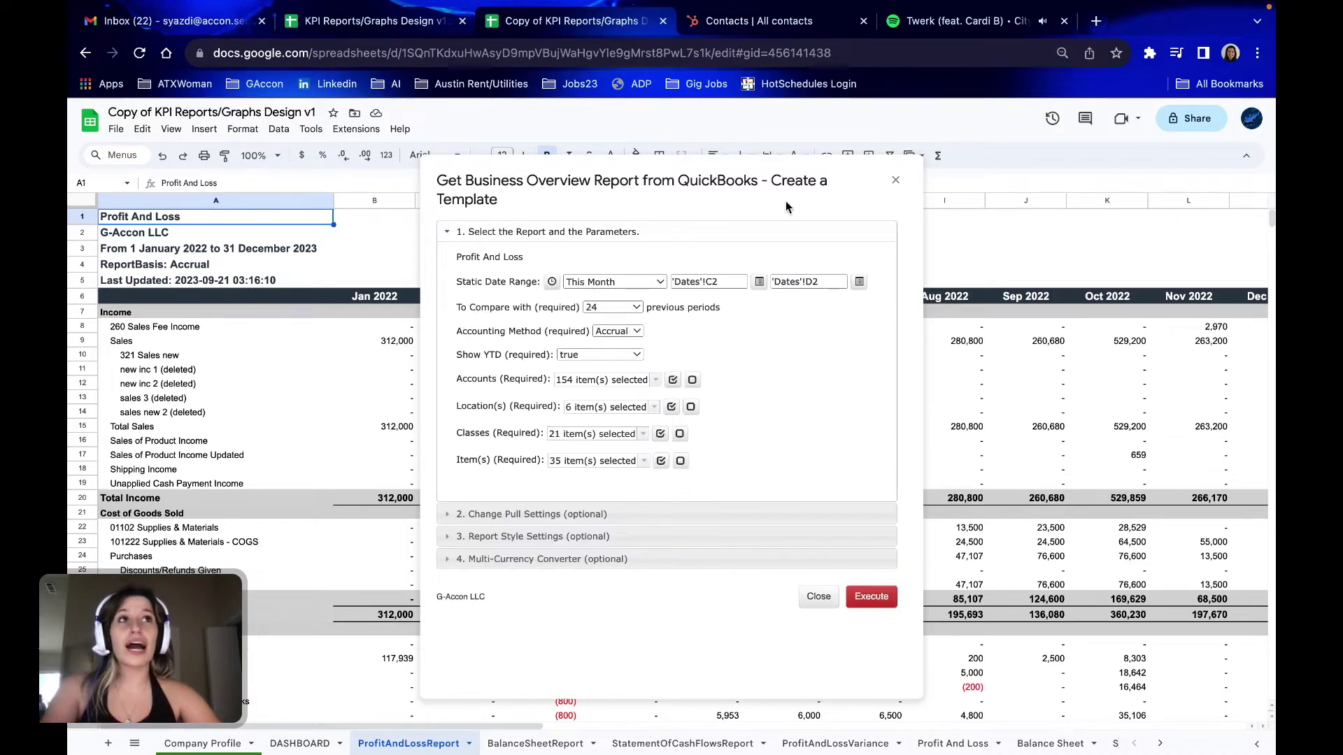
pyautogui.click(871, 598)
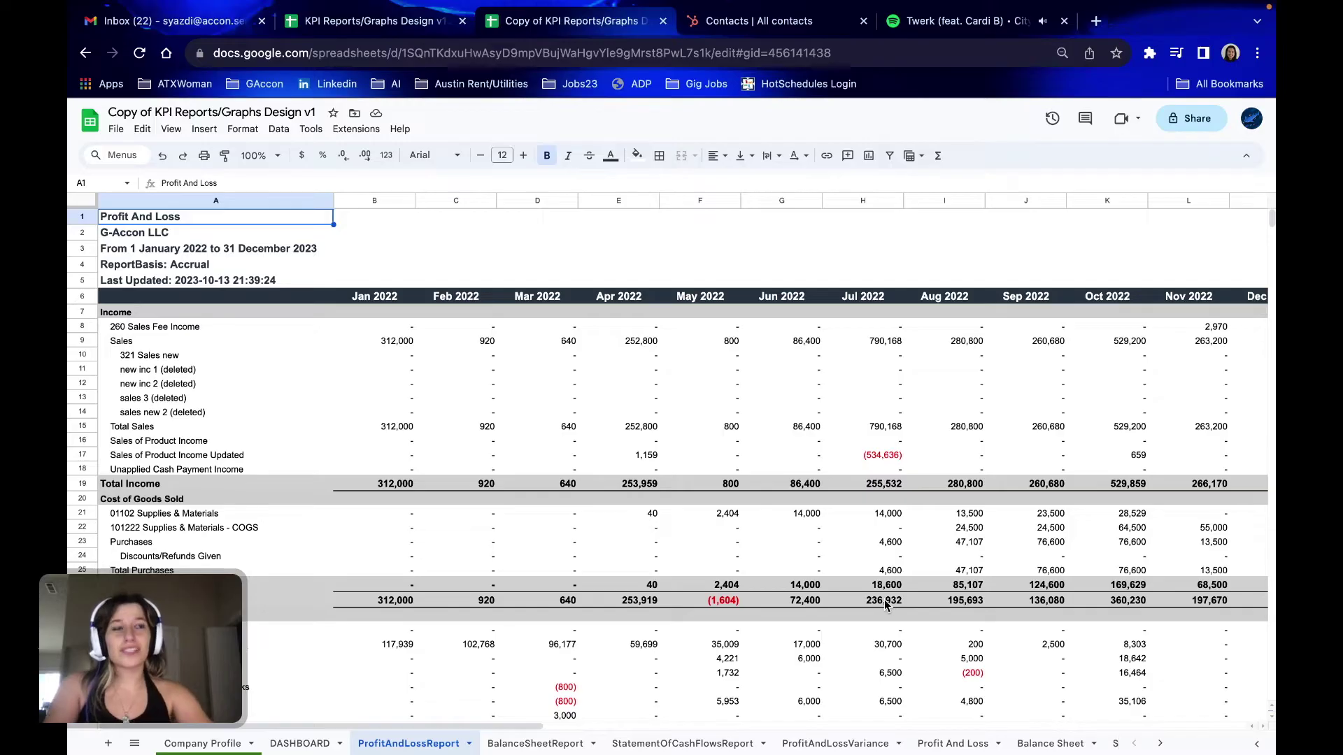
# - On the BalanceSheetReport sheet, open the G-Accon Cloud Template Library
pyautogui.click(546, 744)
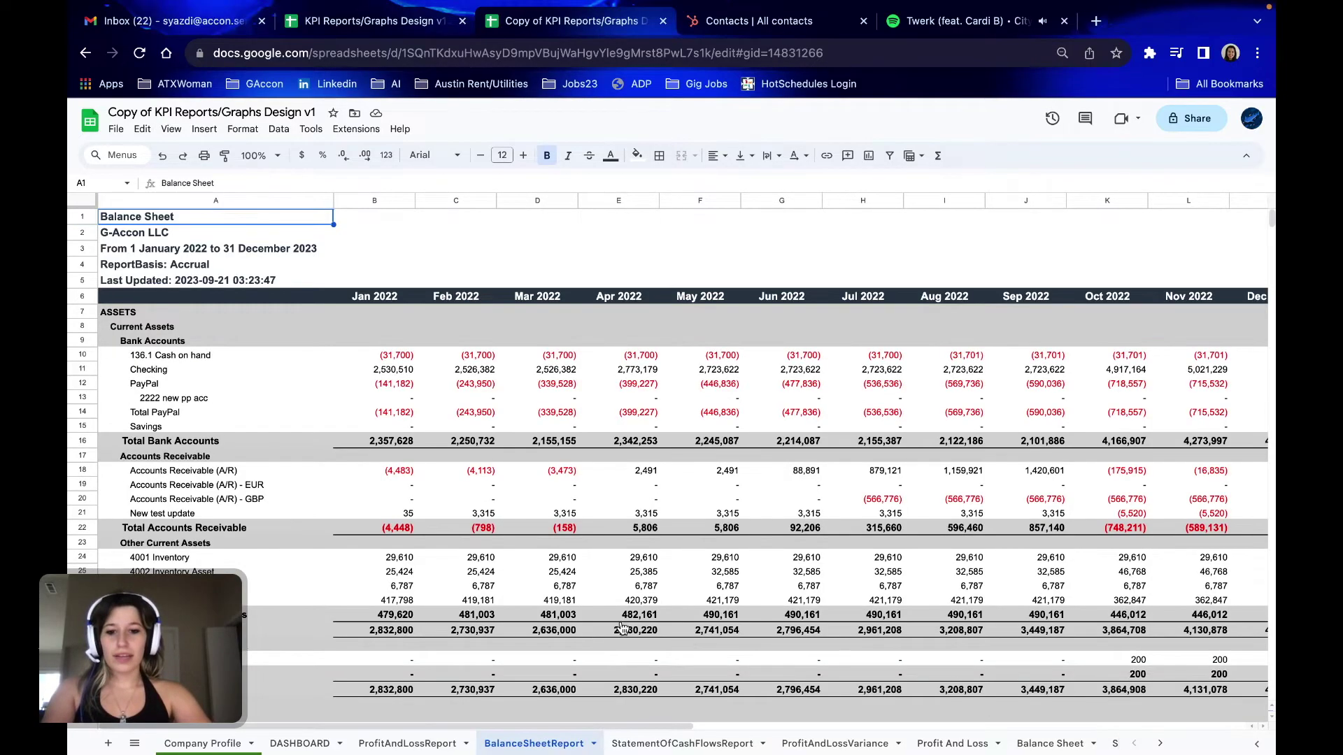
pyautogui.click(374, 133)
pyautogui.moveTo(431, 310)
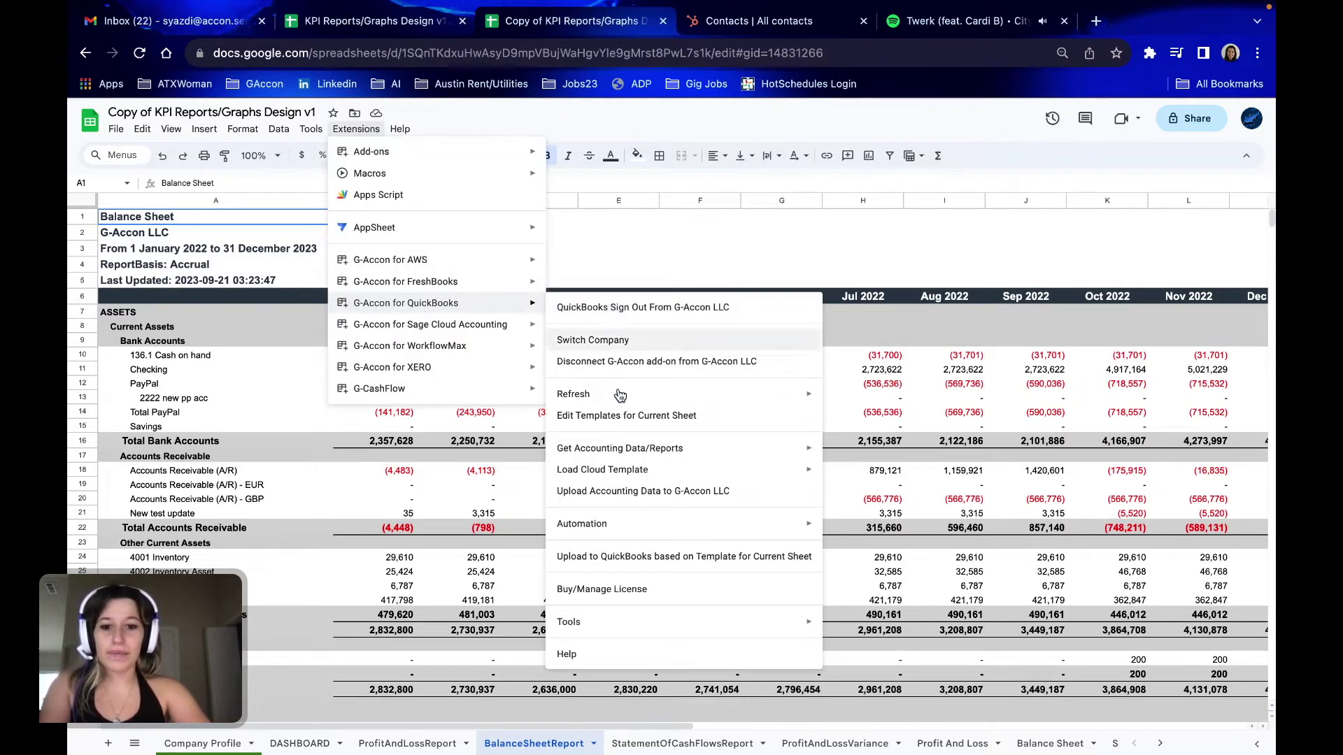
pyautogui.moveTo(627, 475)
pyautogui.click(867, 479)
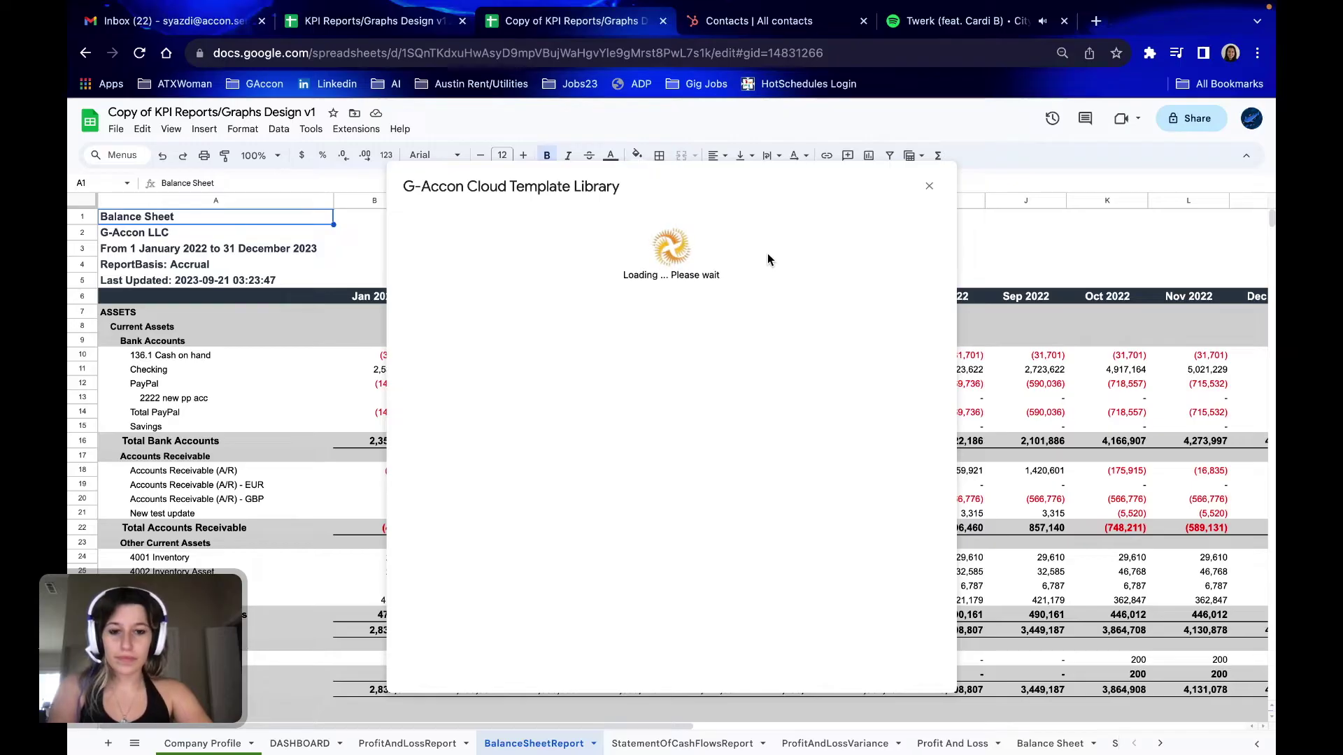
# - Search for KPI, load the BalanceSheetReport template and execute it to refresh the data
pyautogui.click(710, 238)
pyautogui.write('KPI')
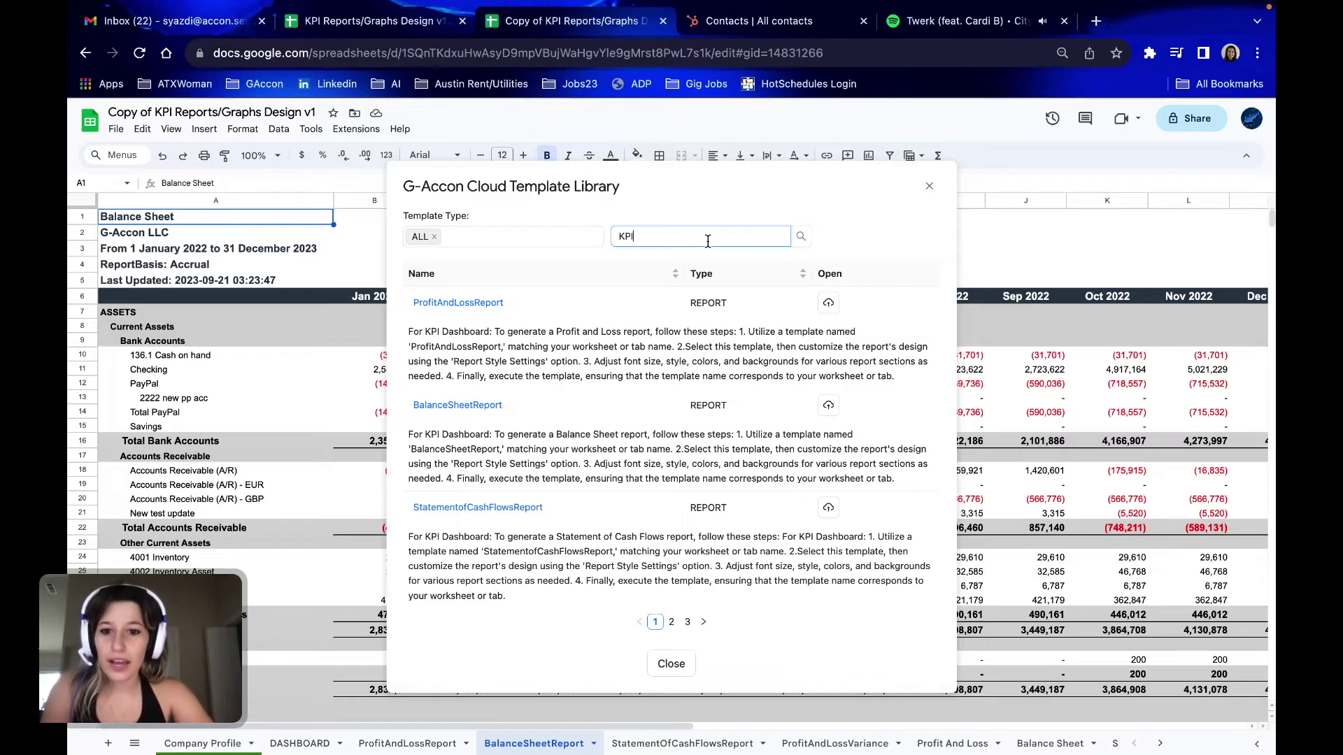
pyautogui.click(466, 405)
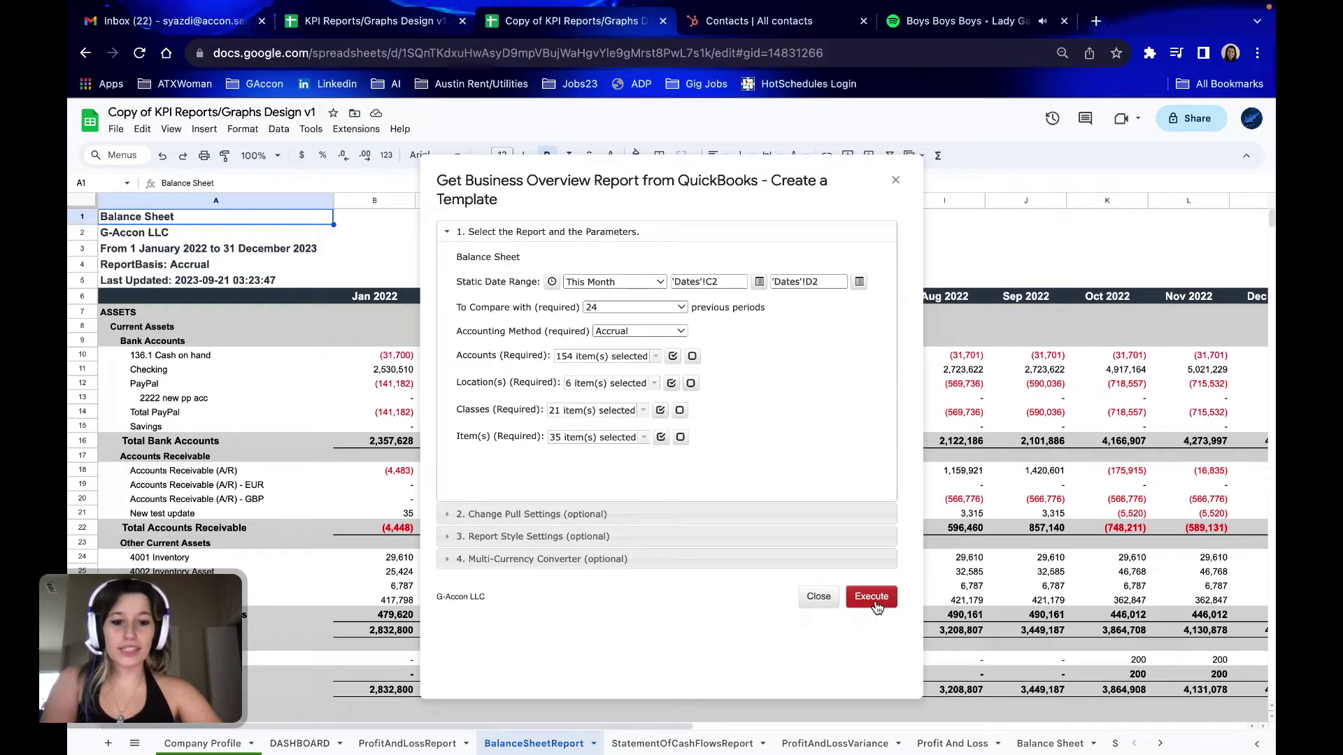
pyautogui.click(874, 600)
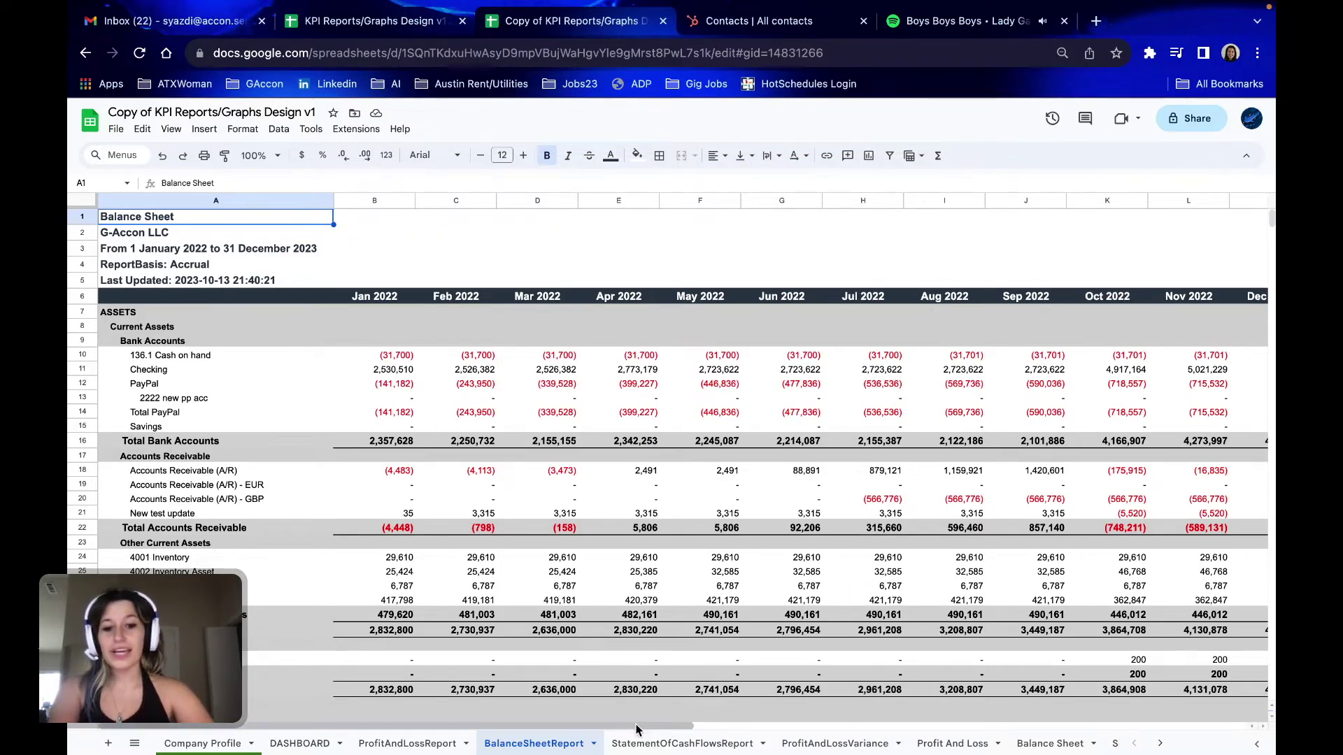
# - Step through the StatementOfCashFlowsReport, ProfitAndLossVariance, Profit And Loss and Balance Sheet tabs to Dates
pyautogui.click(710, 746)
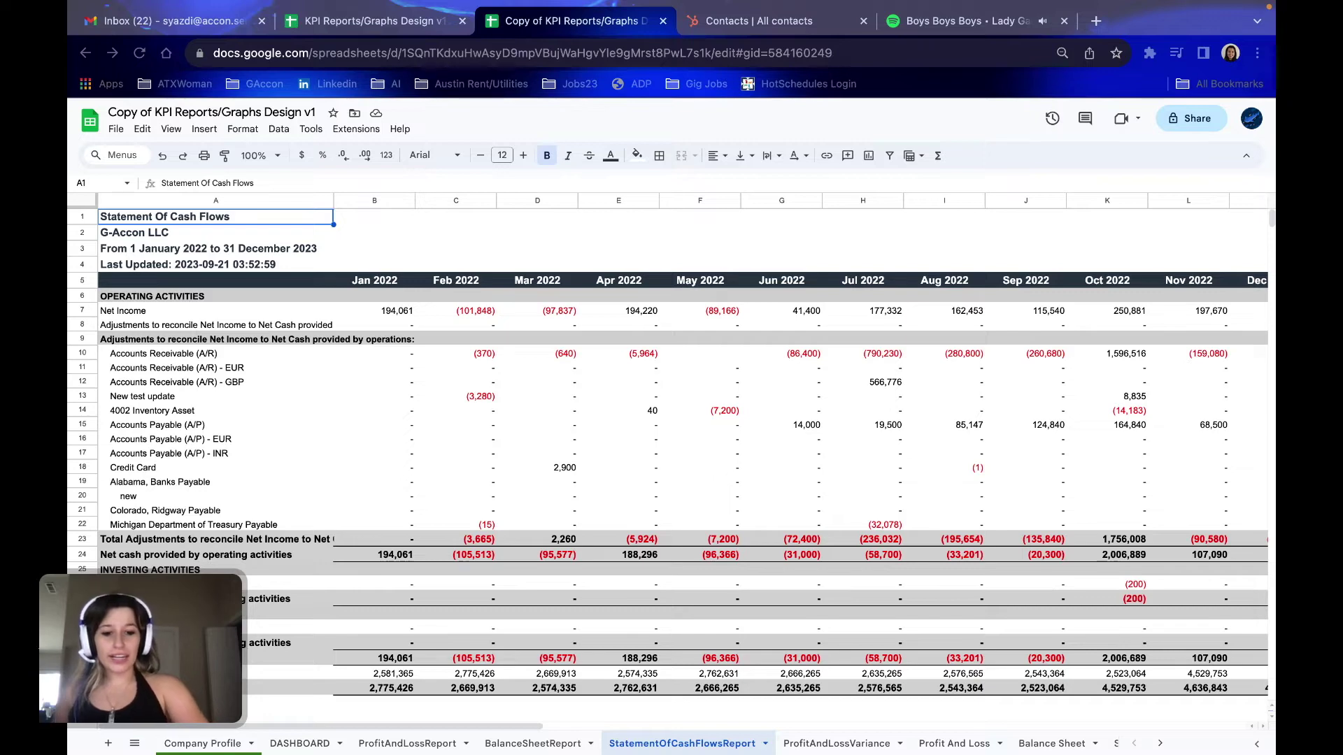
pyautogui.click(836, 744)
pyautogui.click(942, 745)
pyautogui.click(1042, 744)
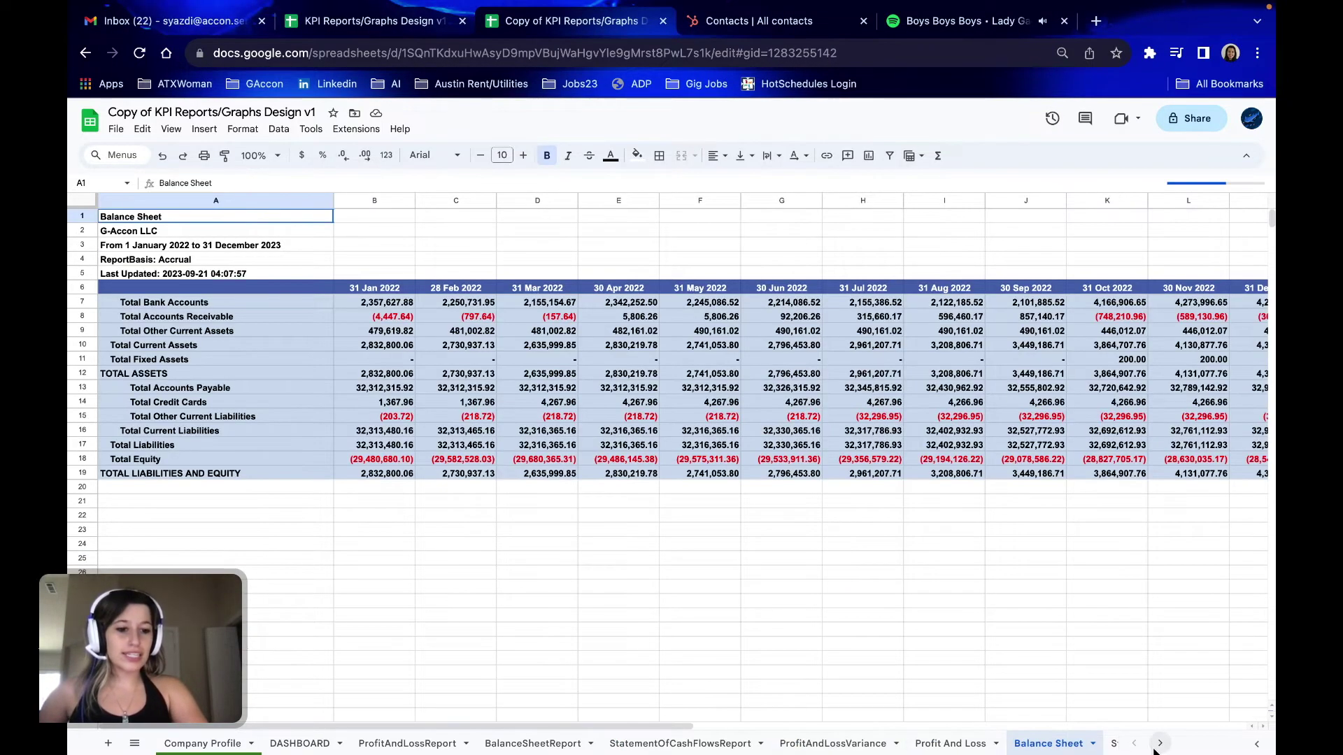
pyautogui.click(1158, 746)
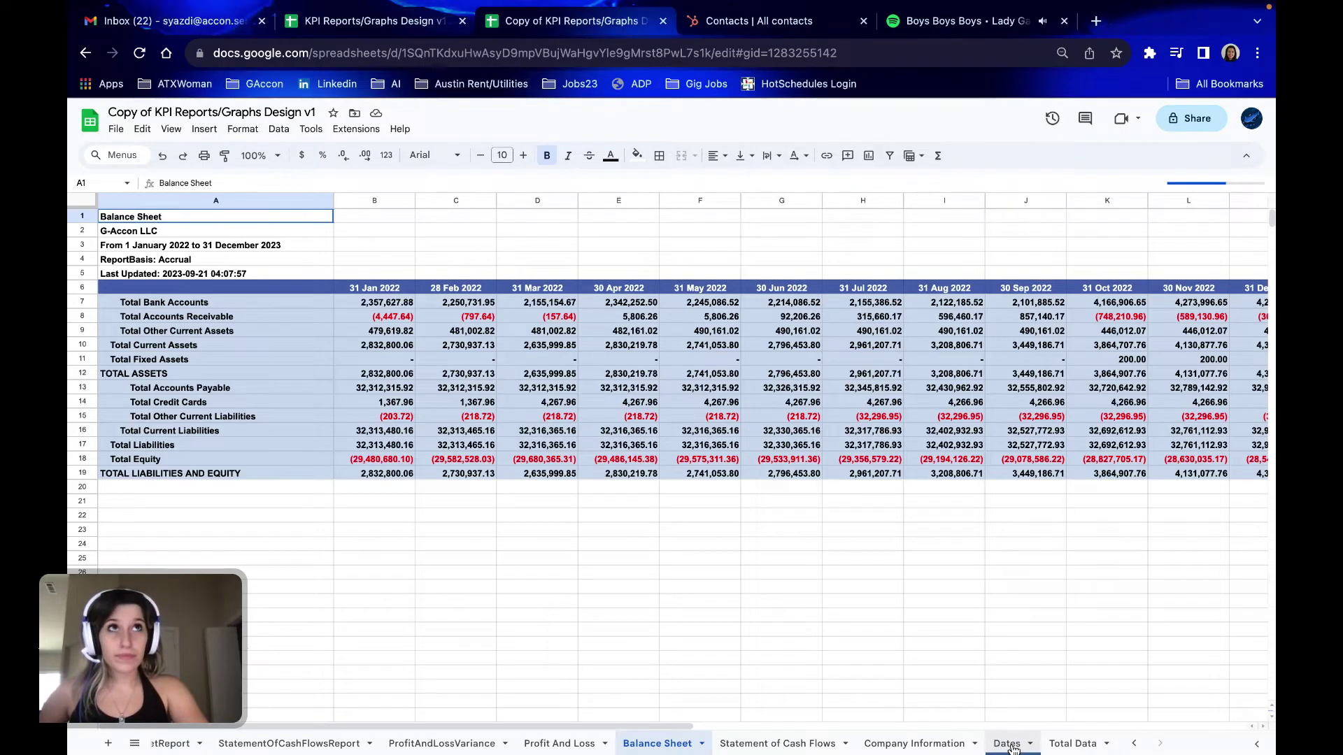
pyautogui.click(1008, 744)
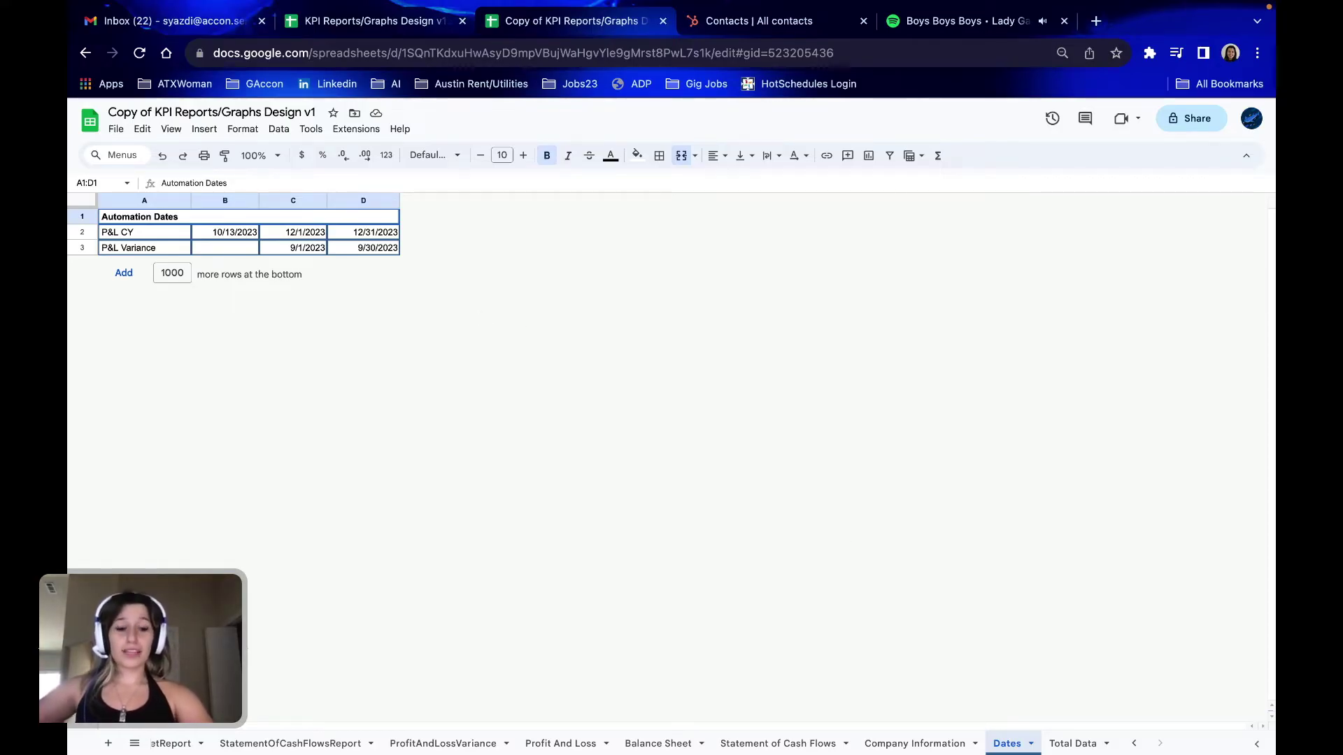
# - Go to the Total Data sheet on the way to the DASHBOARD
pyautogui.click(1069, 746)
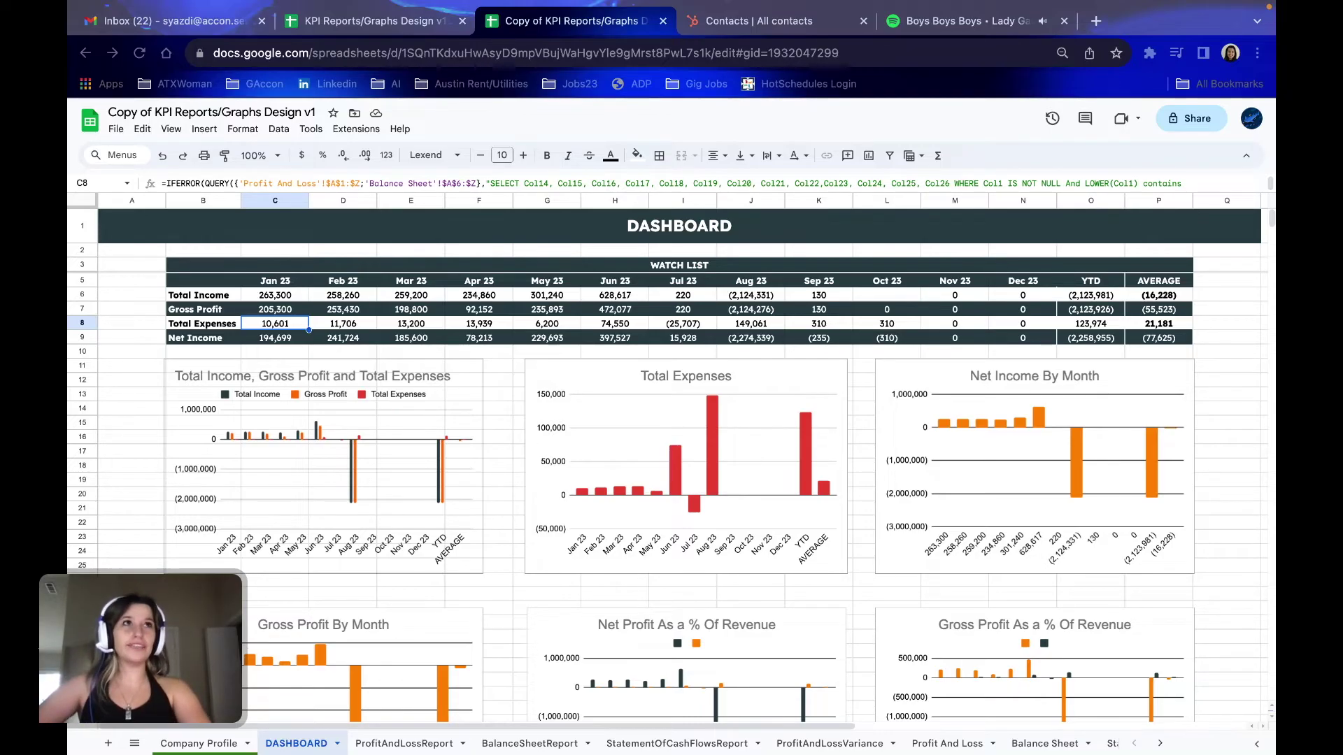
# - From the Company Profile sheet, open G-Accon's Automation > Create Workflow form
pyautogui.hotkey('ctrl', 'shift', 'pageup')
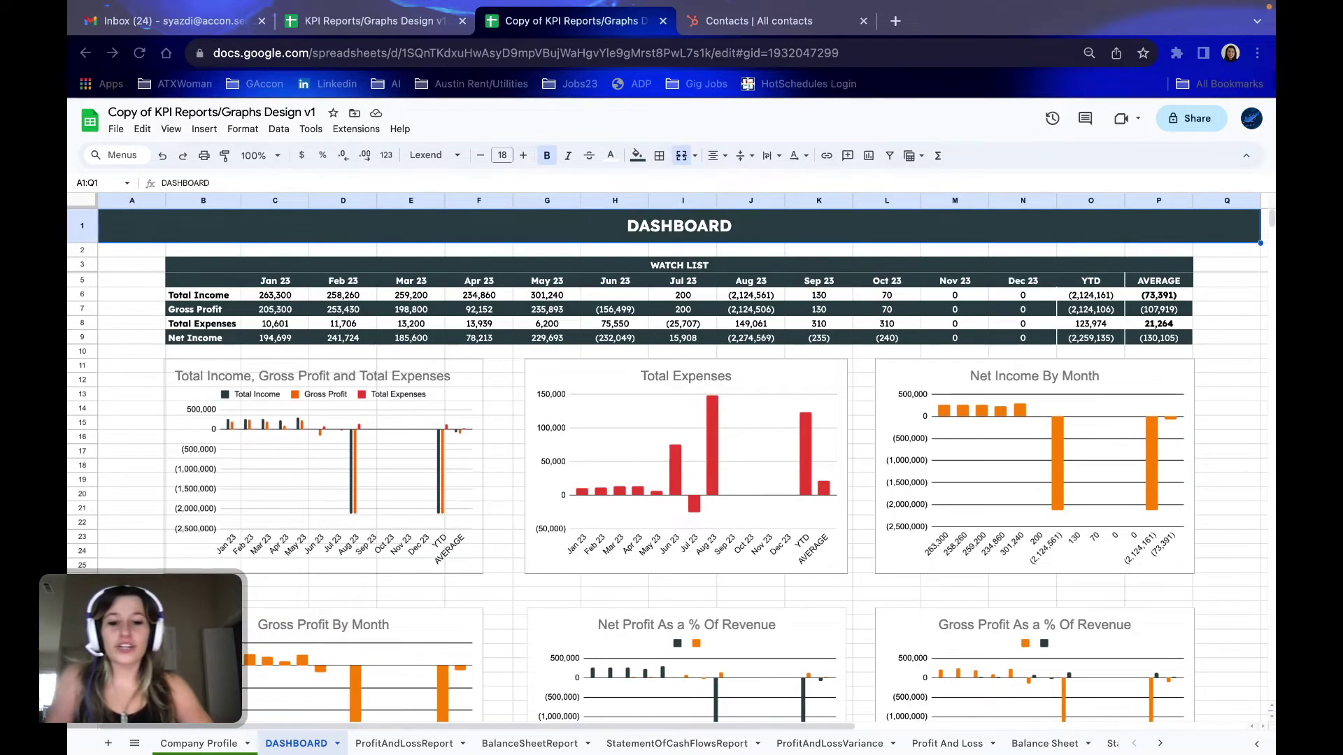
pyautogui.click(356, 131)
pyautogui.click(353, 131)
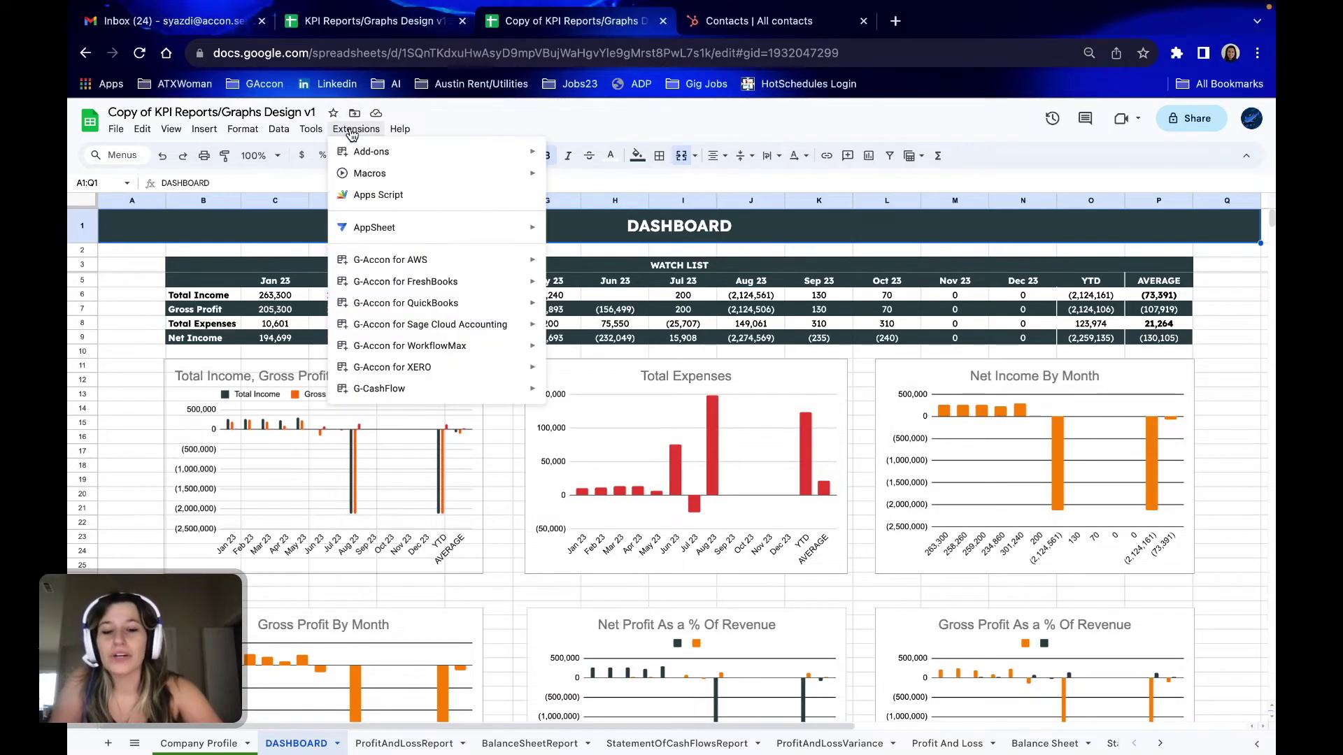
pyautogui.moveTo(423, 322)
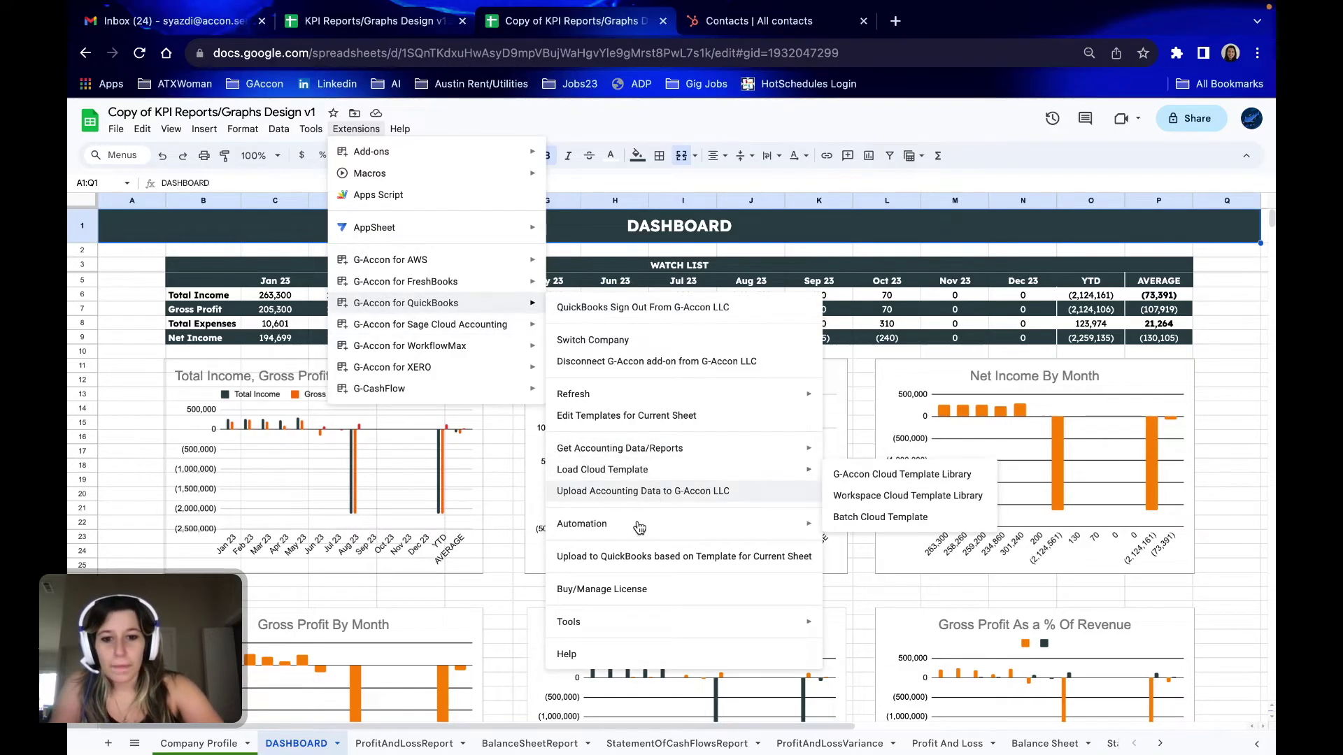
pyautogui.moveTo(636, 531)
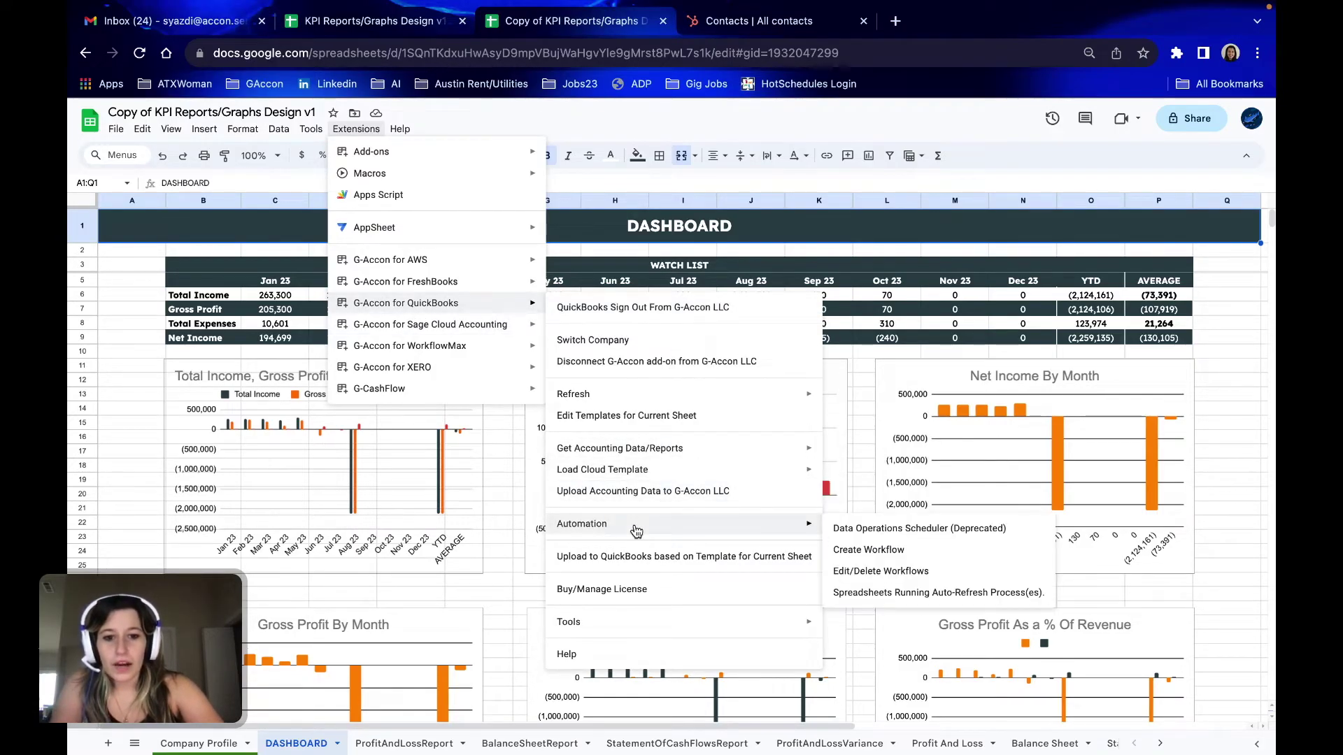
pyautogui.click(877, 557)
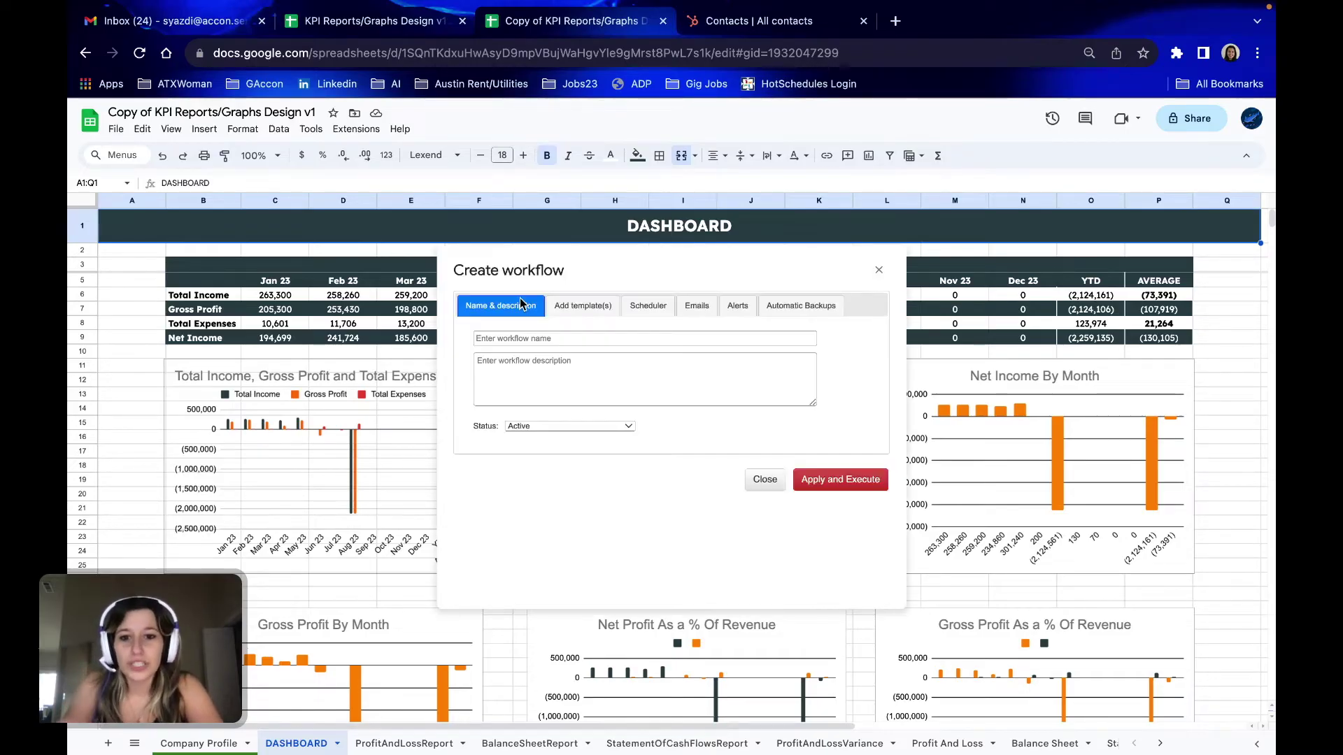
# - Name the new workflow 'KPI Data Refresh'
pyautogui.click(509, 340)
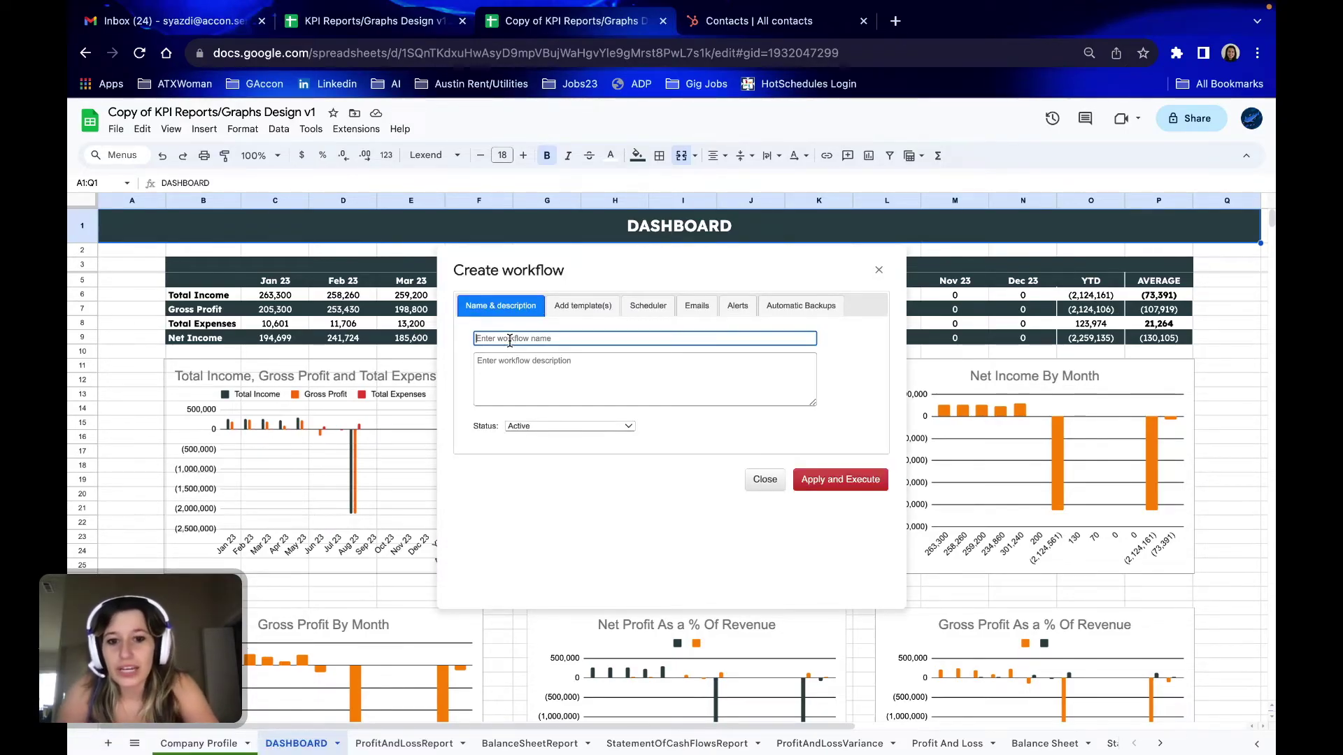
pyautogui.write('KPI Data Refresh')
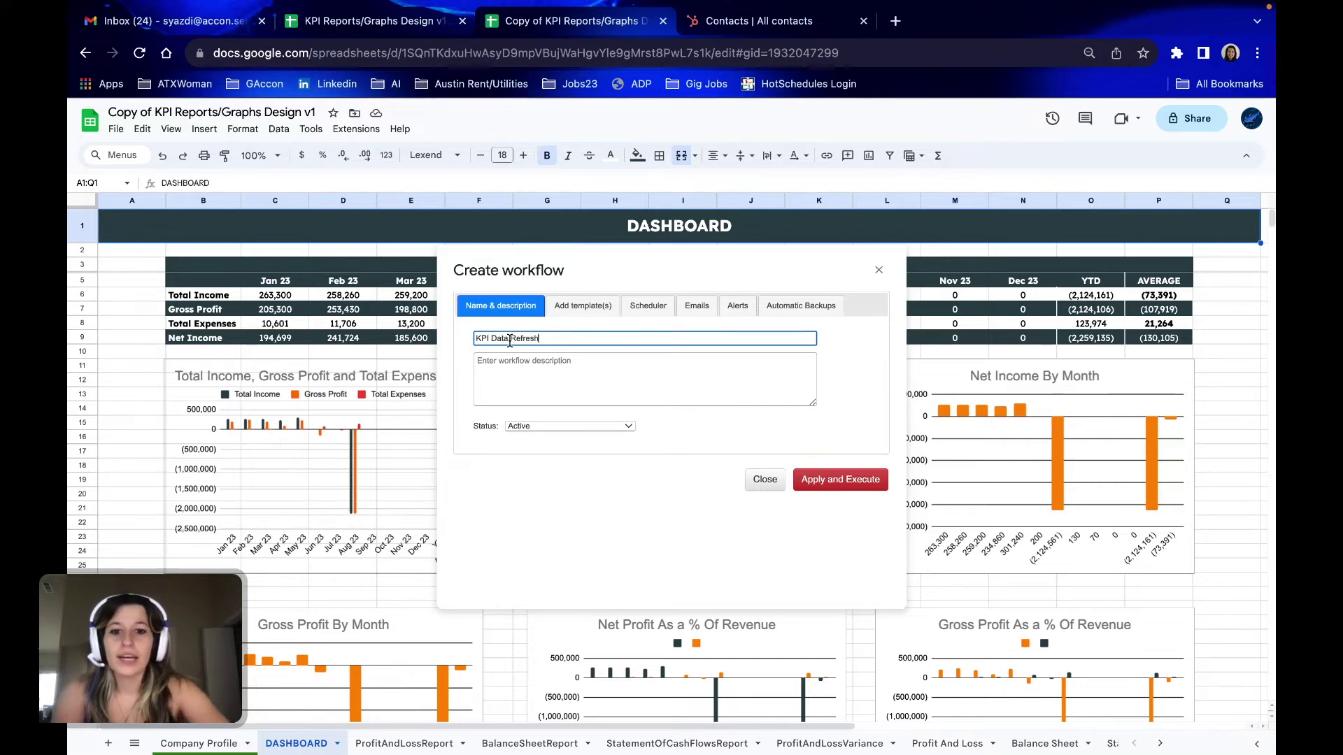
pyautogui.click(570, 360)
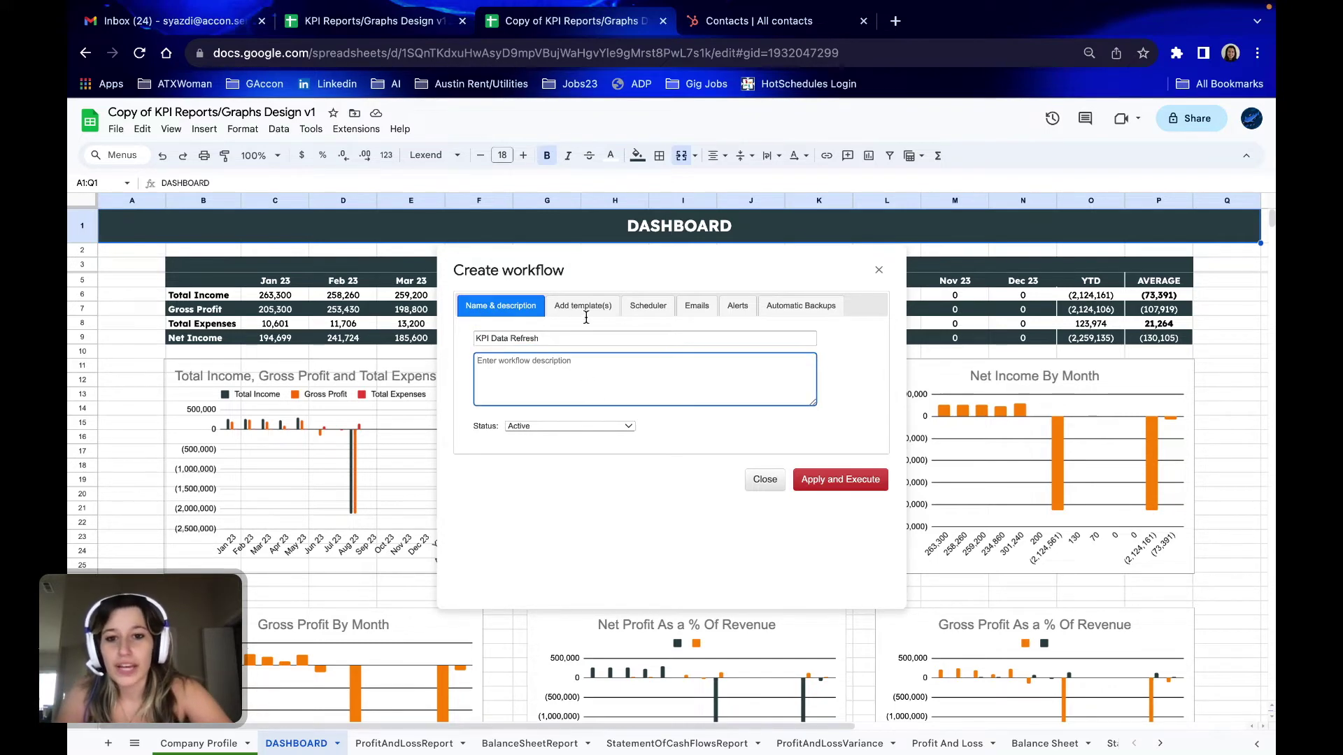
# - Add the ProfitAndLoss, BalanceSheet, CashFlows, Variance, Profit And Loss, Balance Sheet and Cash Flows templates
pyautogui.click(583, 308)
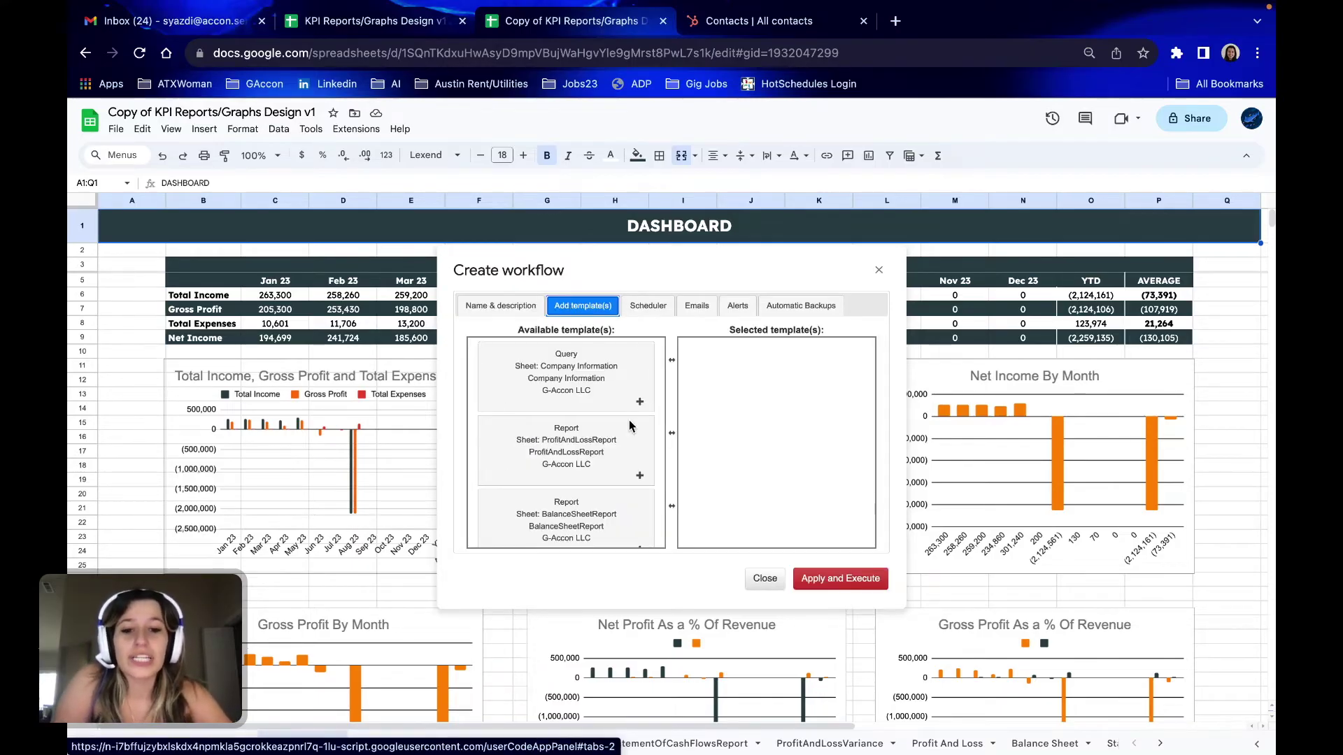
pyautogui.scroll(-1, 630, 425)
pyautogui.click(639, 451)
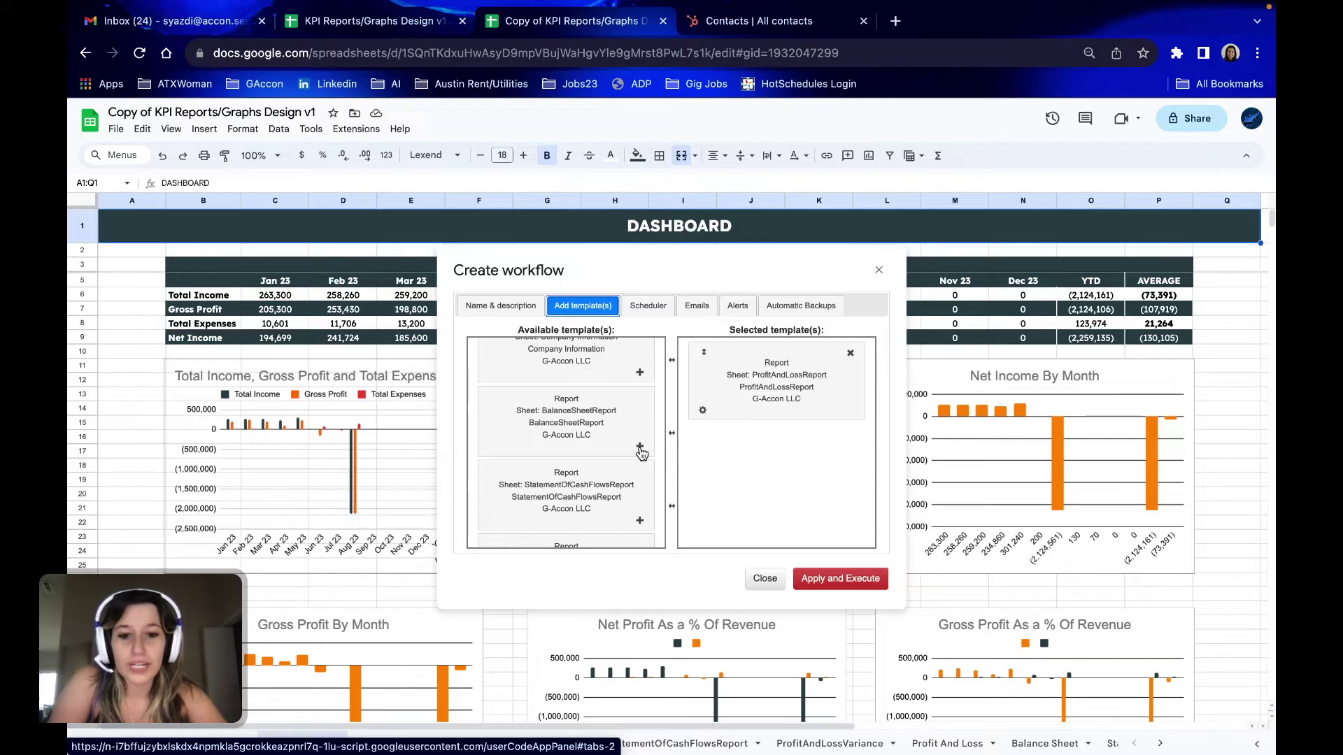
pyautogui.click(640, 448)
pyautogui.click(639, 448)
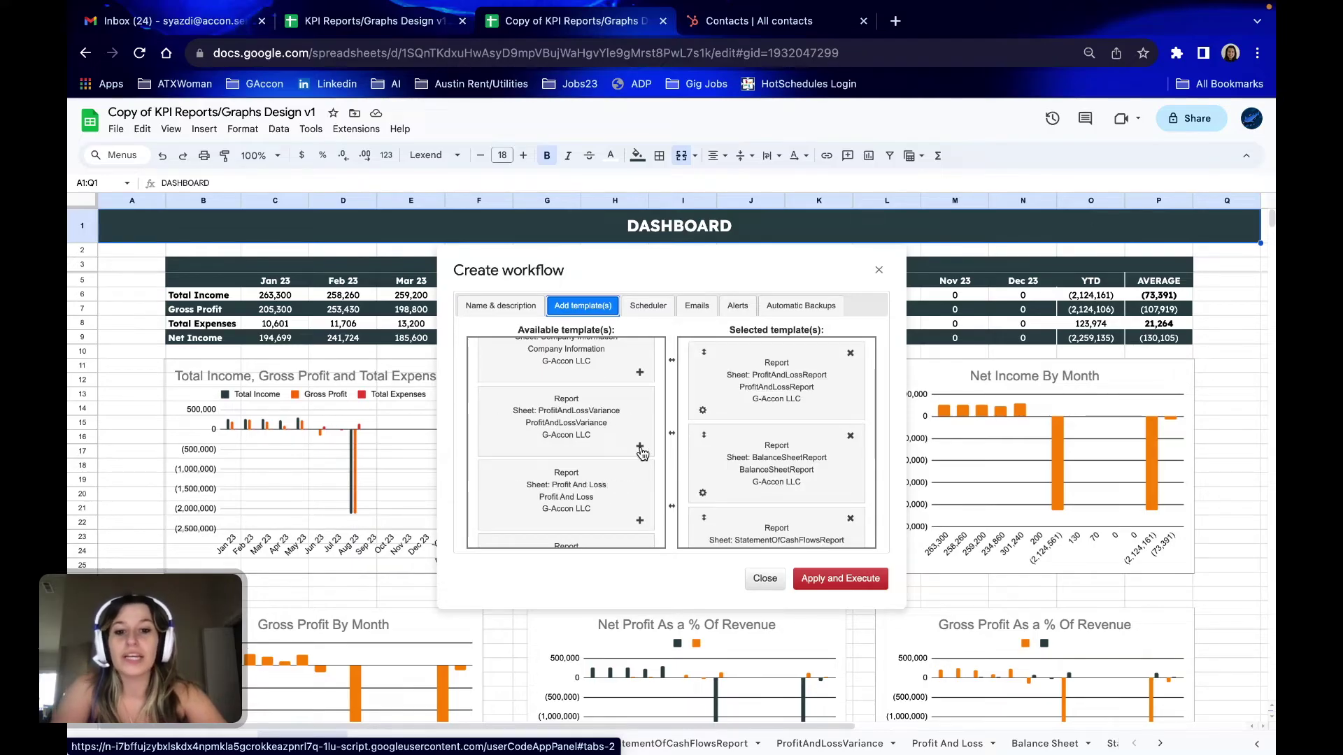
pyautogui.click(639, 447)
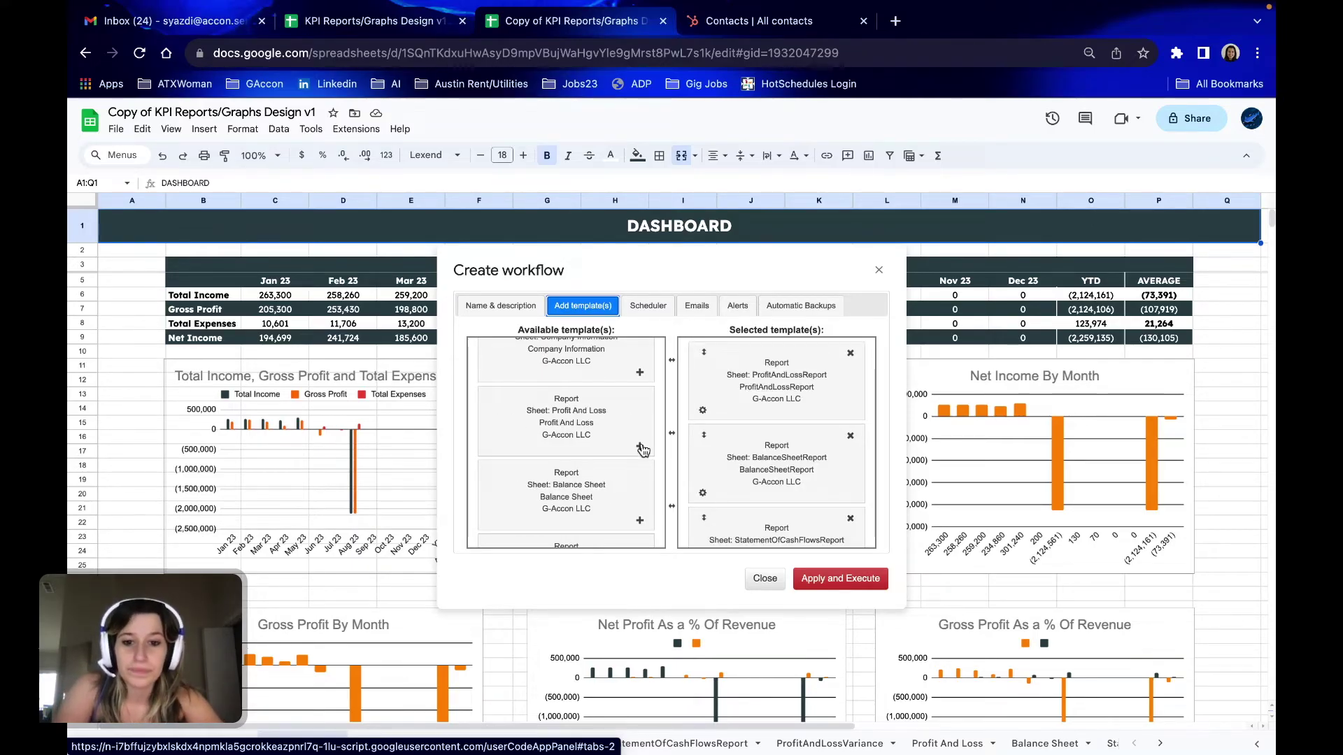
pyautogui.click(640, 449)
pyautogui.click(639, 462)
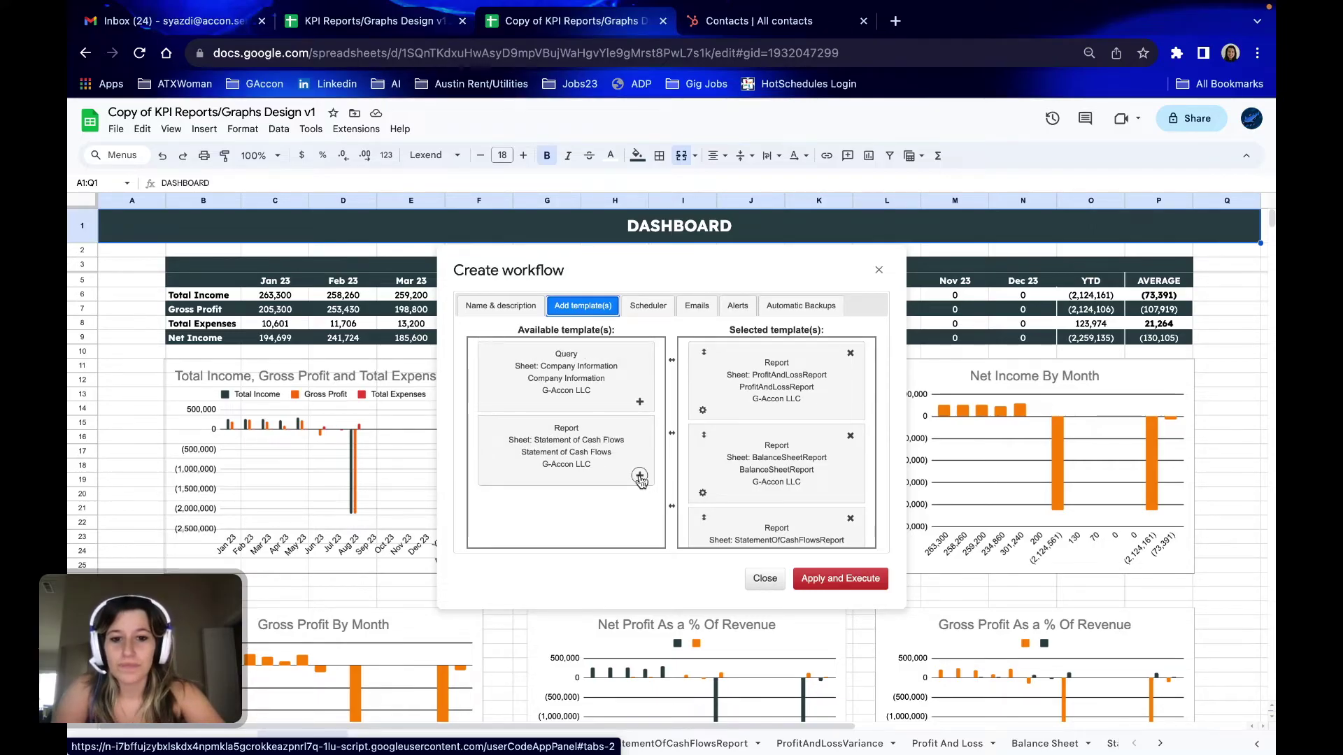
pyautogui.click(640, 478)
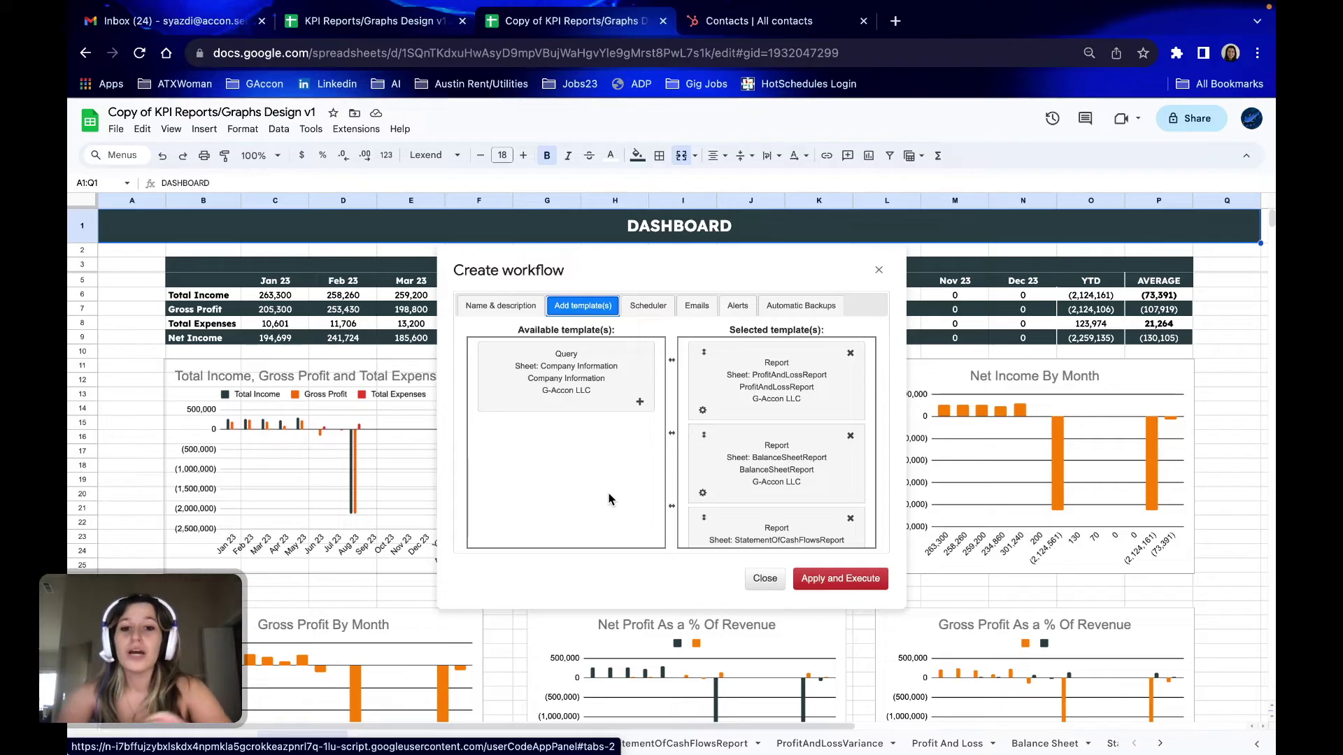
pyautogui.click(663, 308)
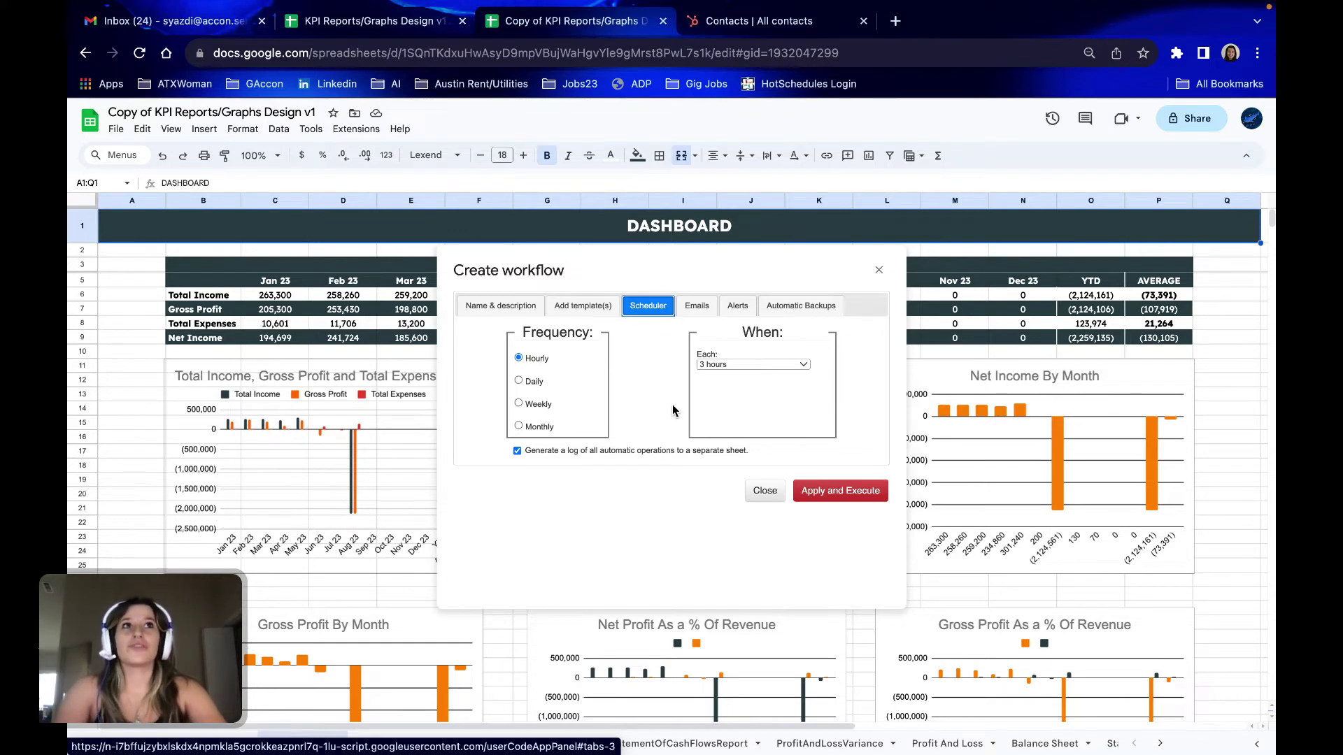
# - Set the workflow schedule to Daily with execution time around 9 a.m
pyautogui.click(519, 382)
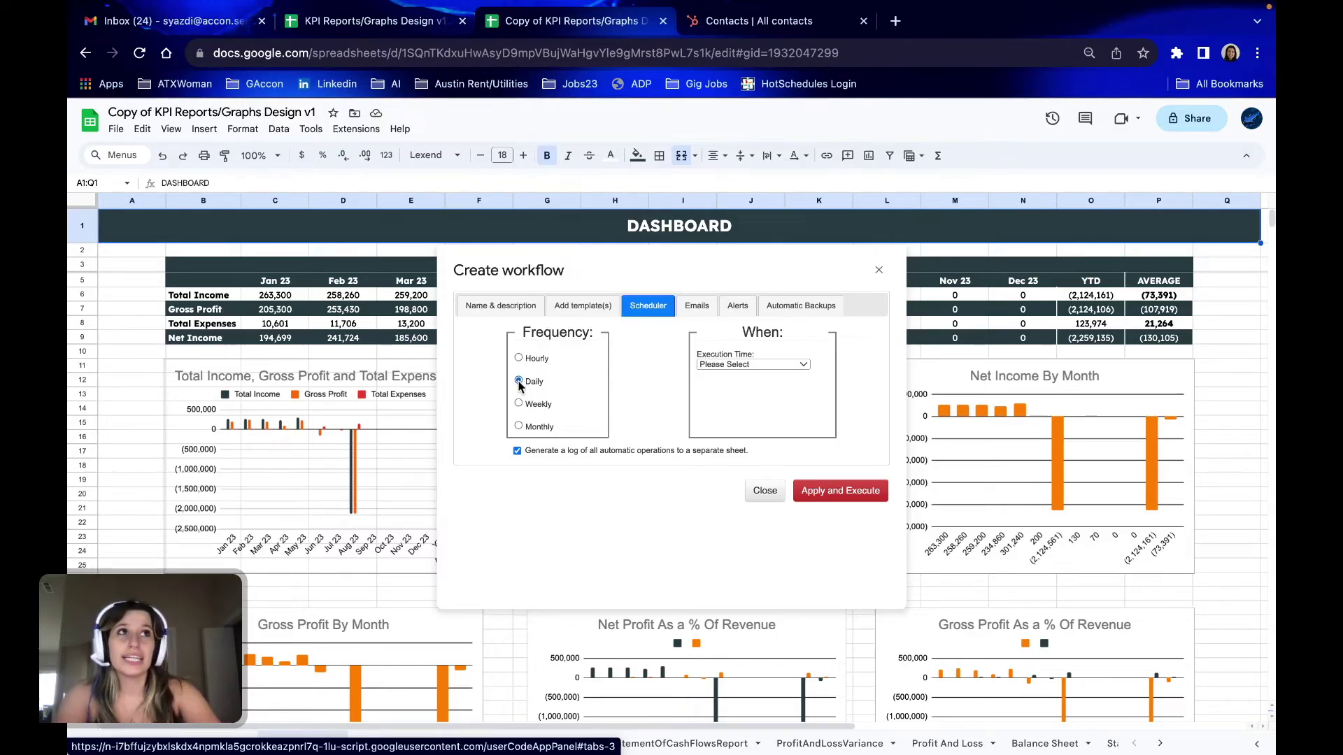
pyautogui.click(766, 367)
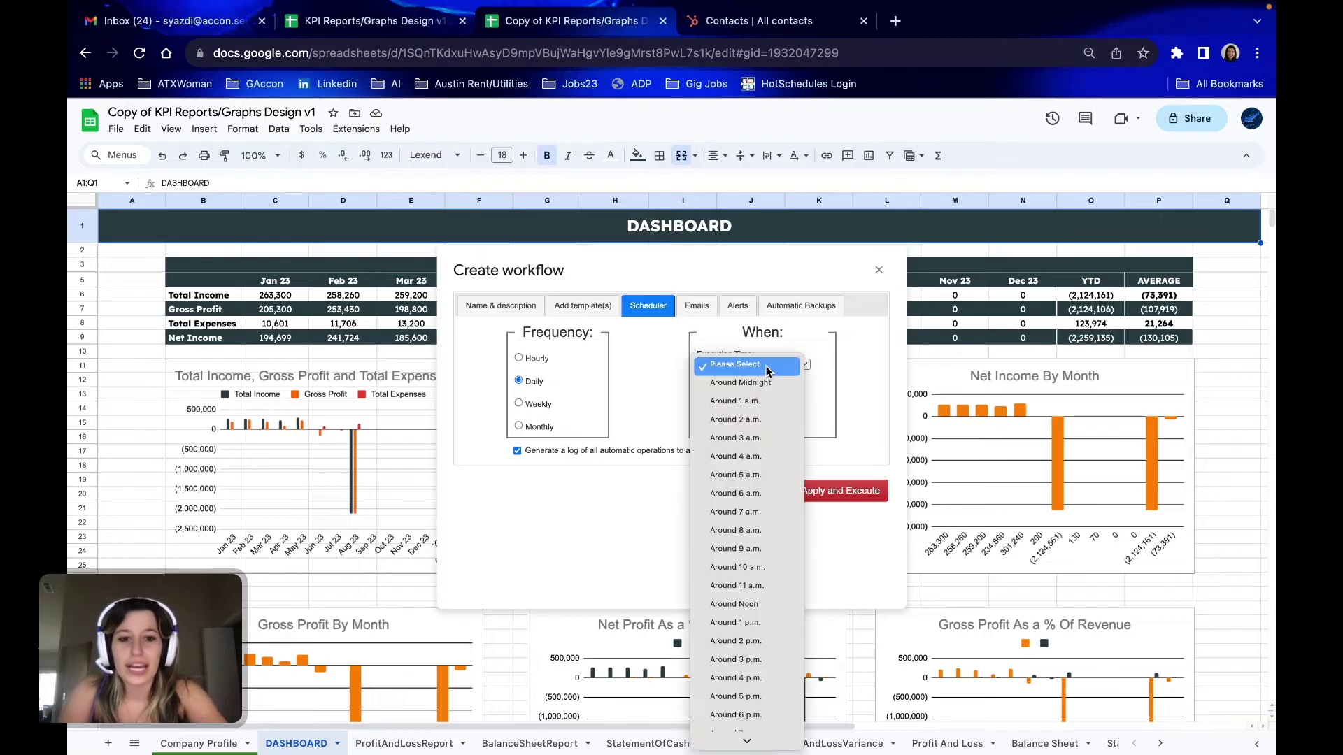
pyautogui.click(763, 551)
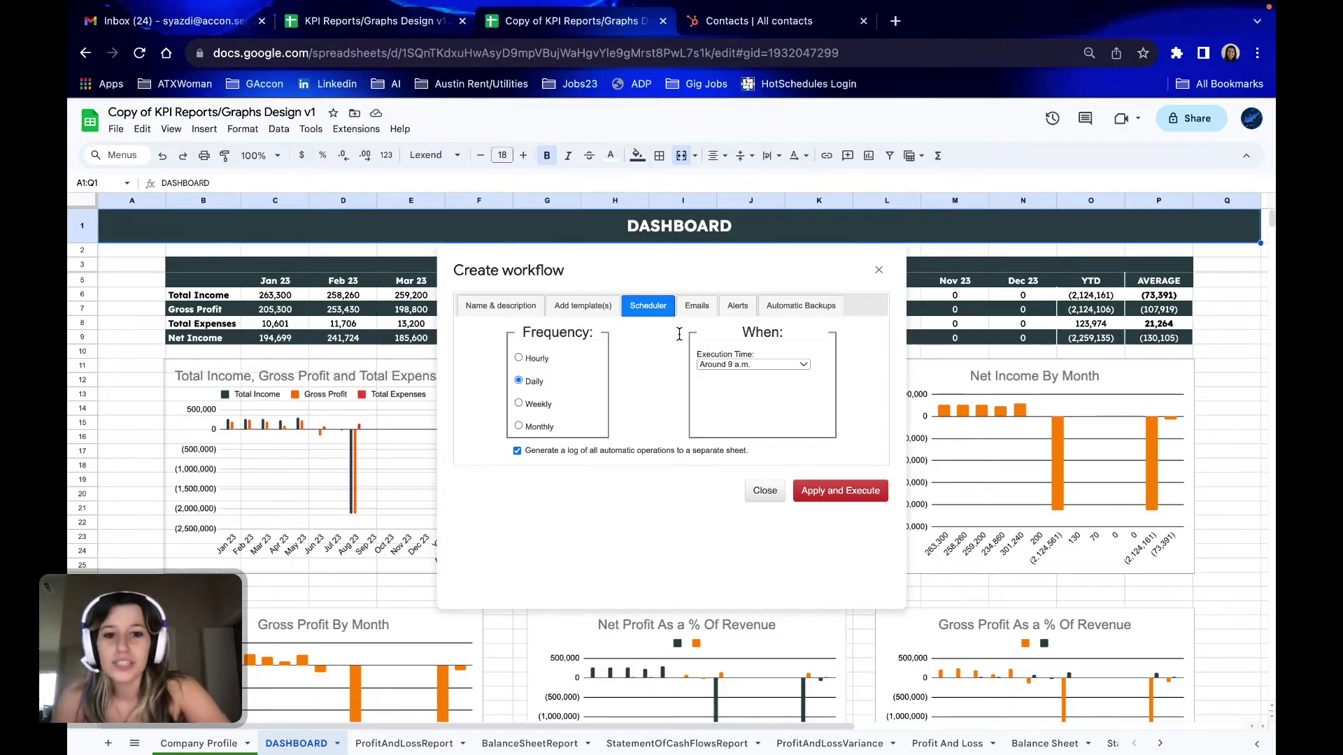
pyautogui.click(696, 309)
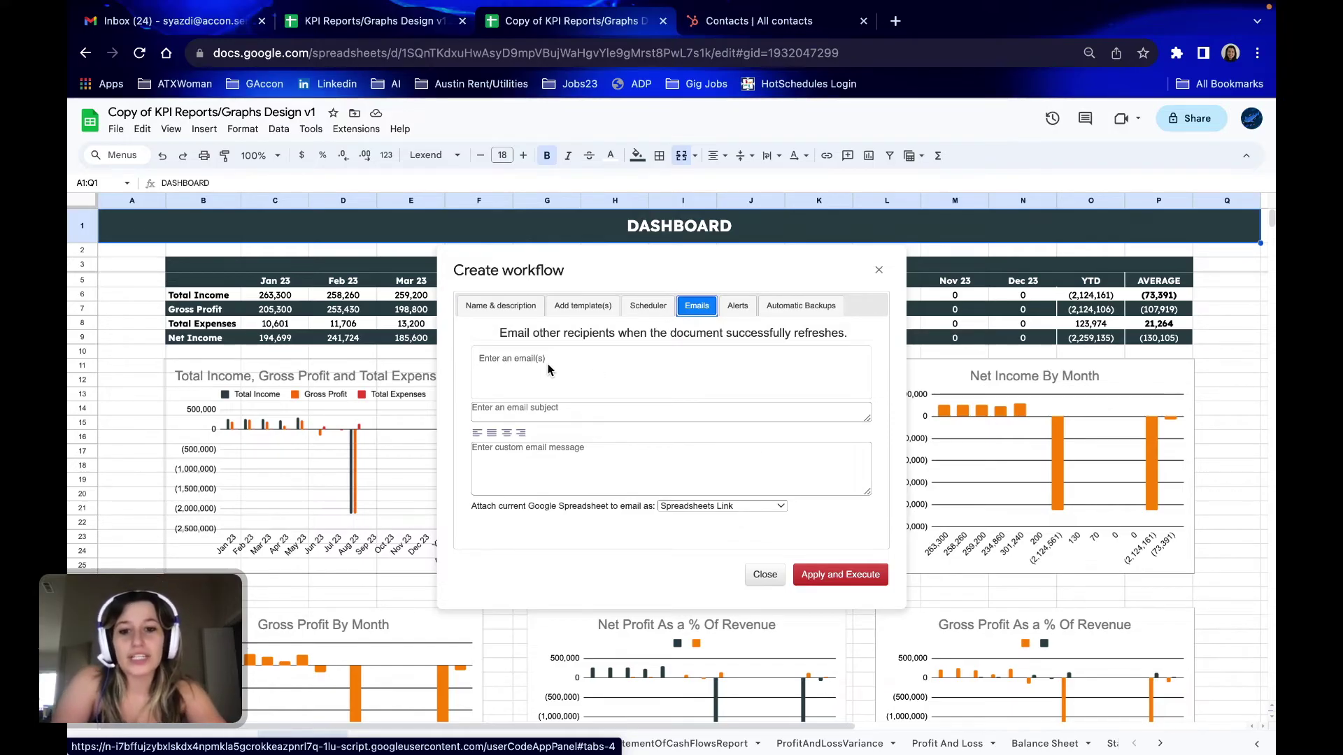
# - From the Alerts tab, apply and execute the KPI Data Refresh workflow
pyautogui.click(745, 312)
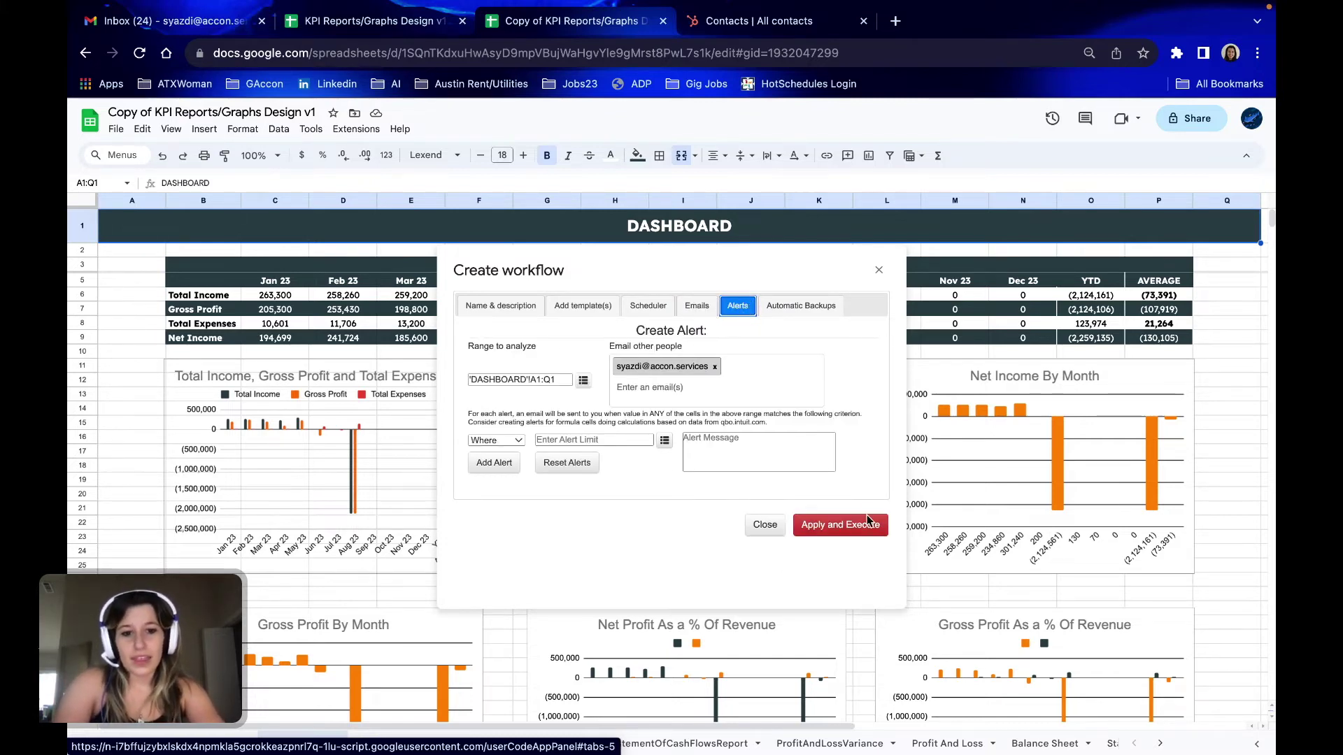
pyautogui.click(868, 527)
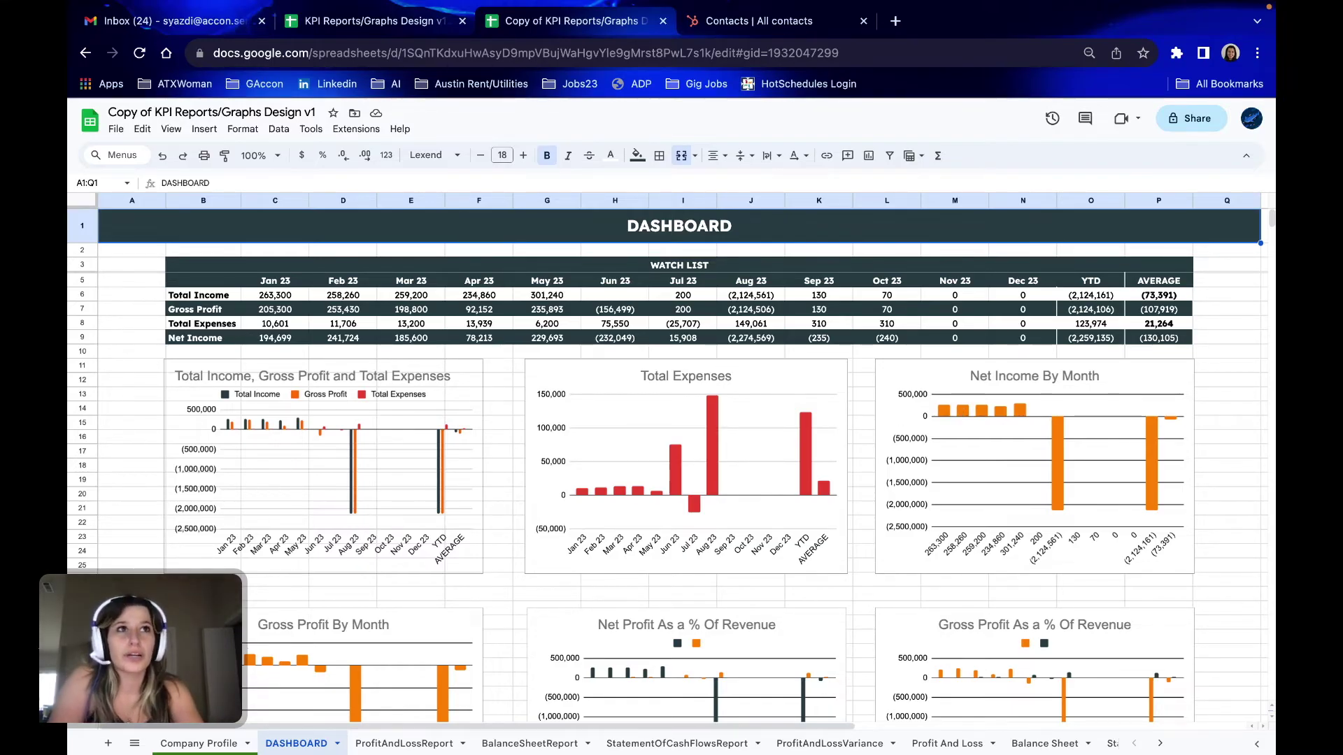
# - Switch to the Profit And Loss sheet and scroll across its report
pyautogui.scroll(-1, 668, 445)
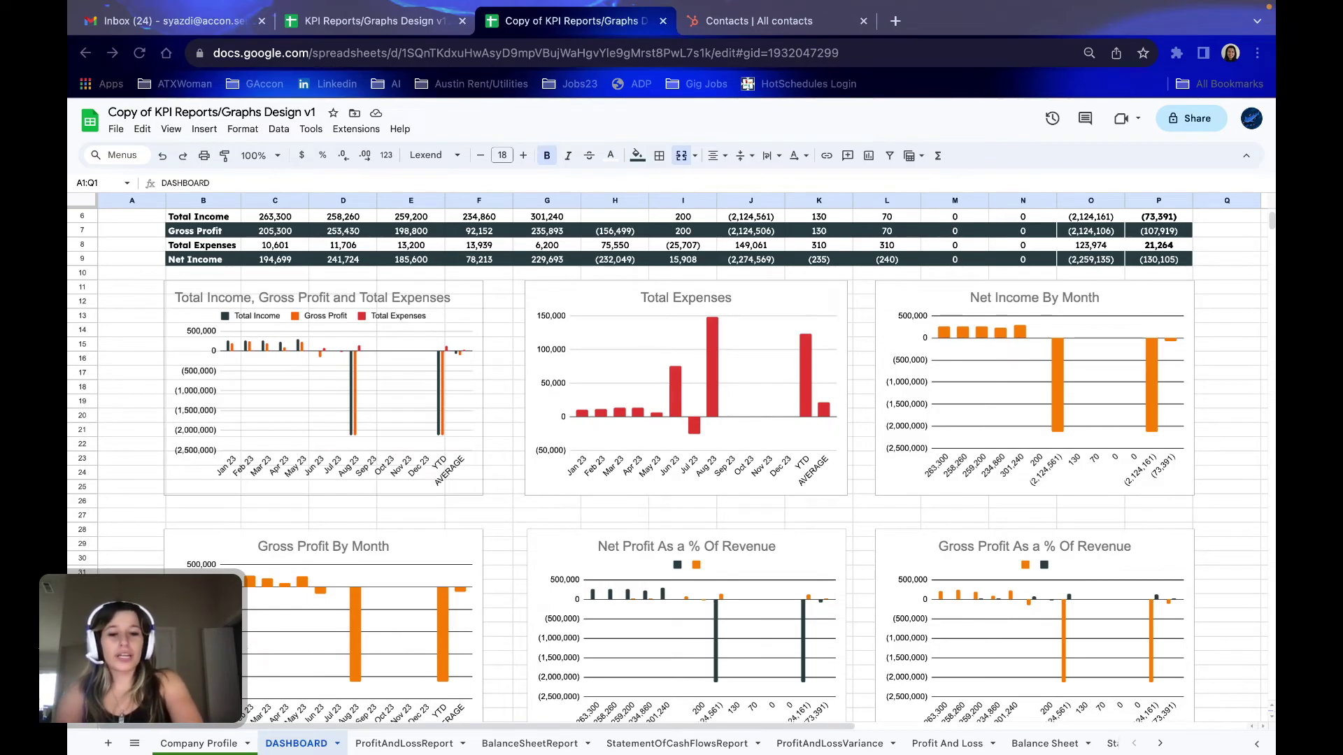
pyautogui.click(955, 745)
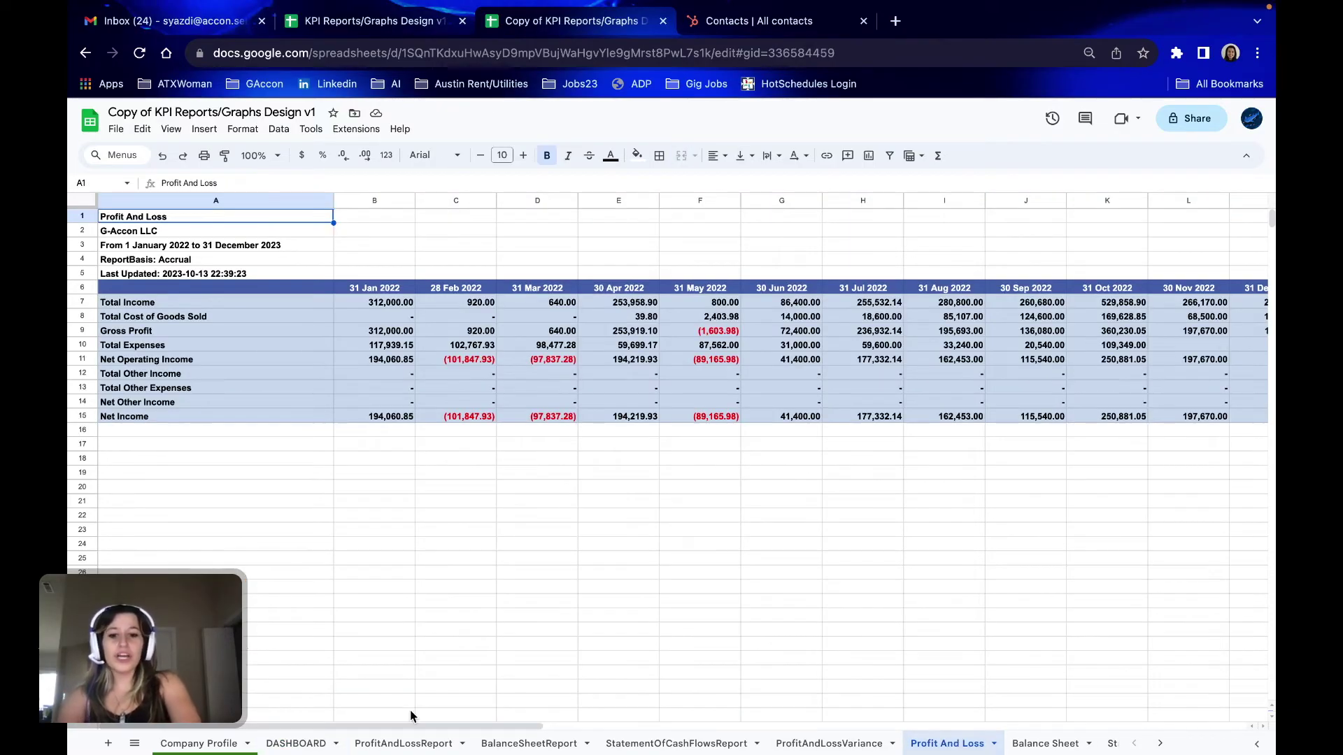
pyautogui.moveTo(451, 727); pyautogui.dragTo(412, 723)
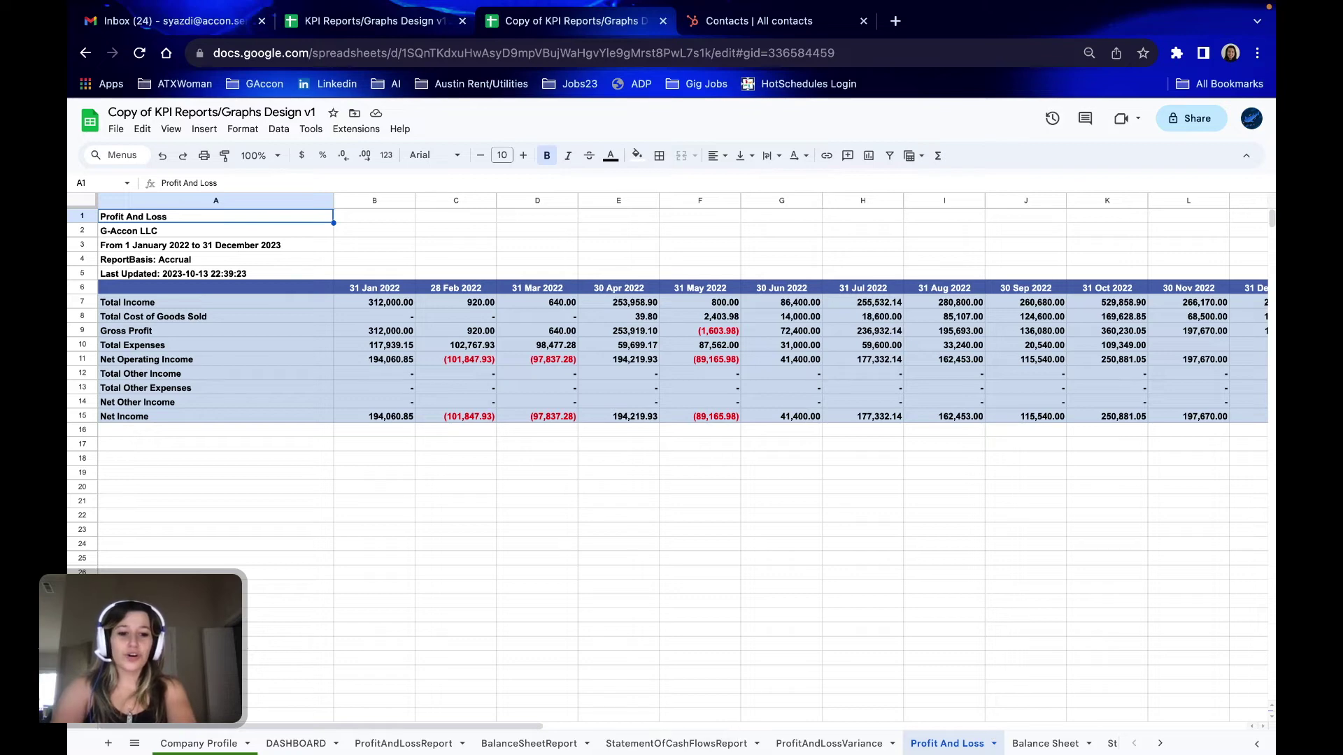
# - Hide the Profit And Loss, Balance Sheet and Statement of Cash Flows sheets, then view ProfitAndLossReport
pyautogui.rightClick(970, 745)
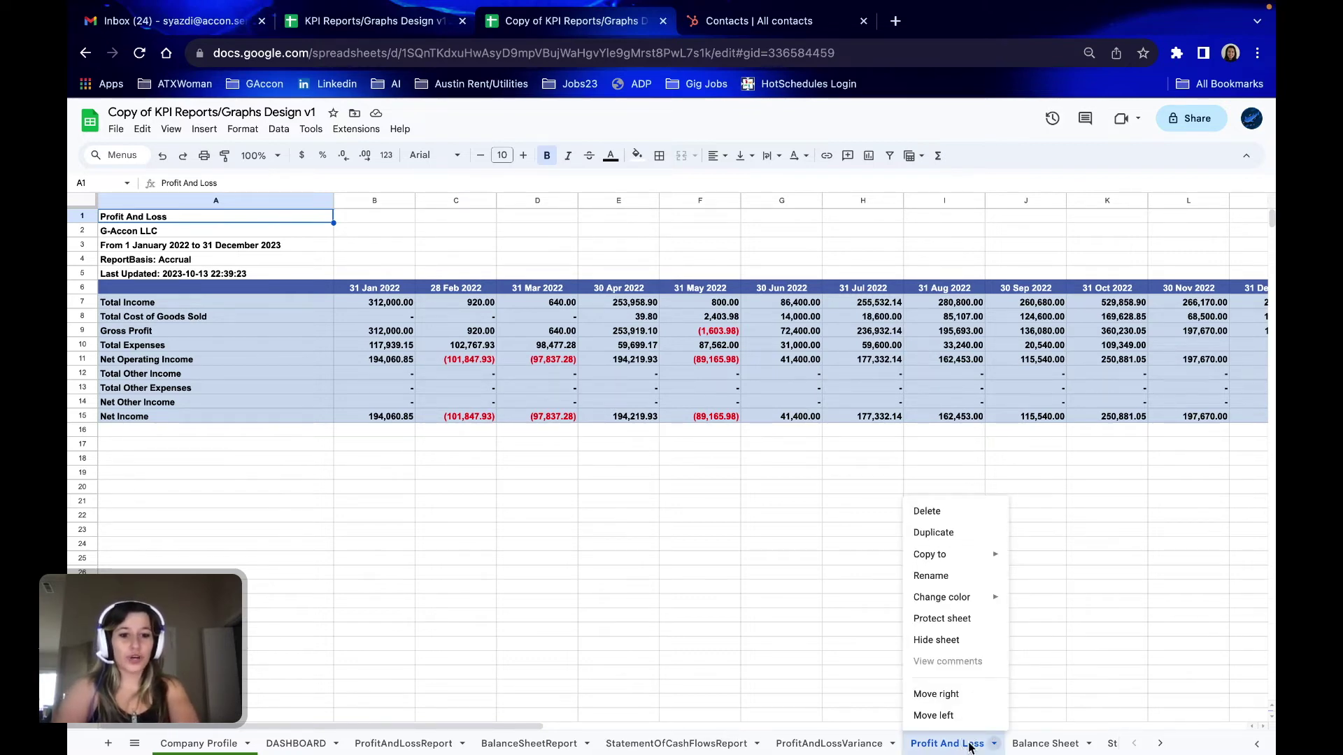
pyautogui.click(950, 644)
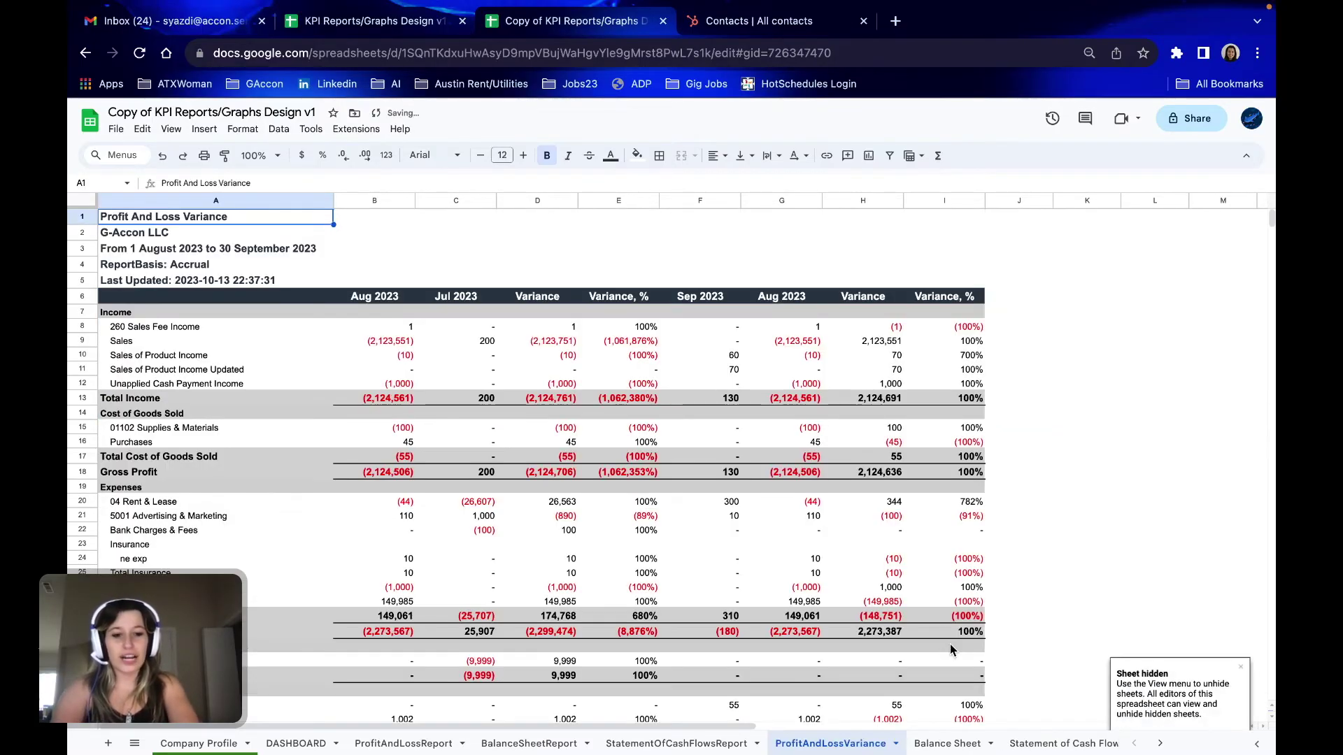
pyautogui.rightClick(948, 746)
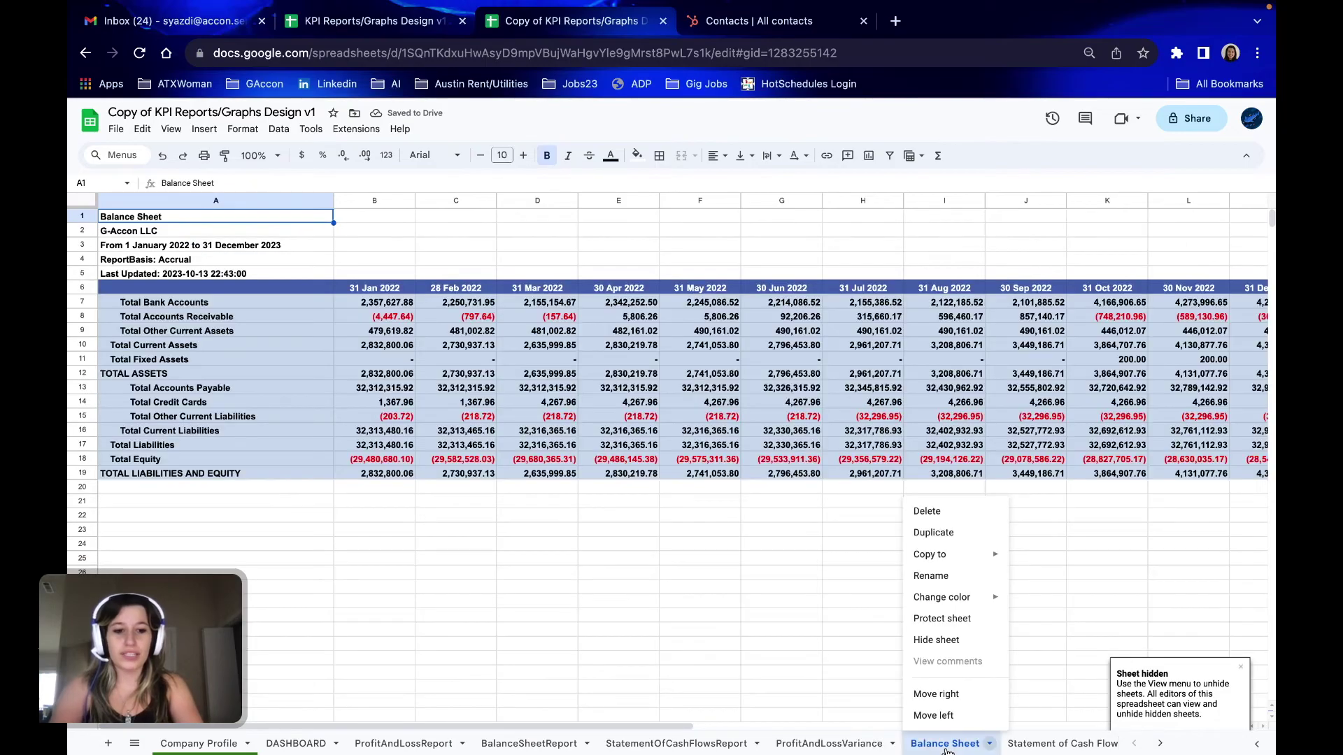
pyautogui.click(950, 644)
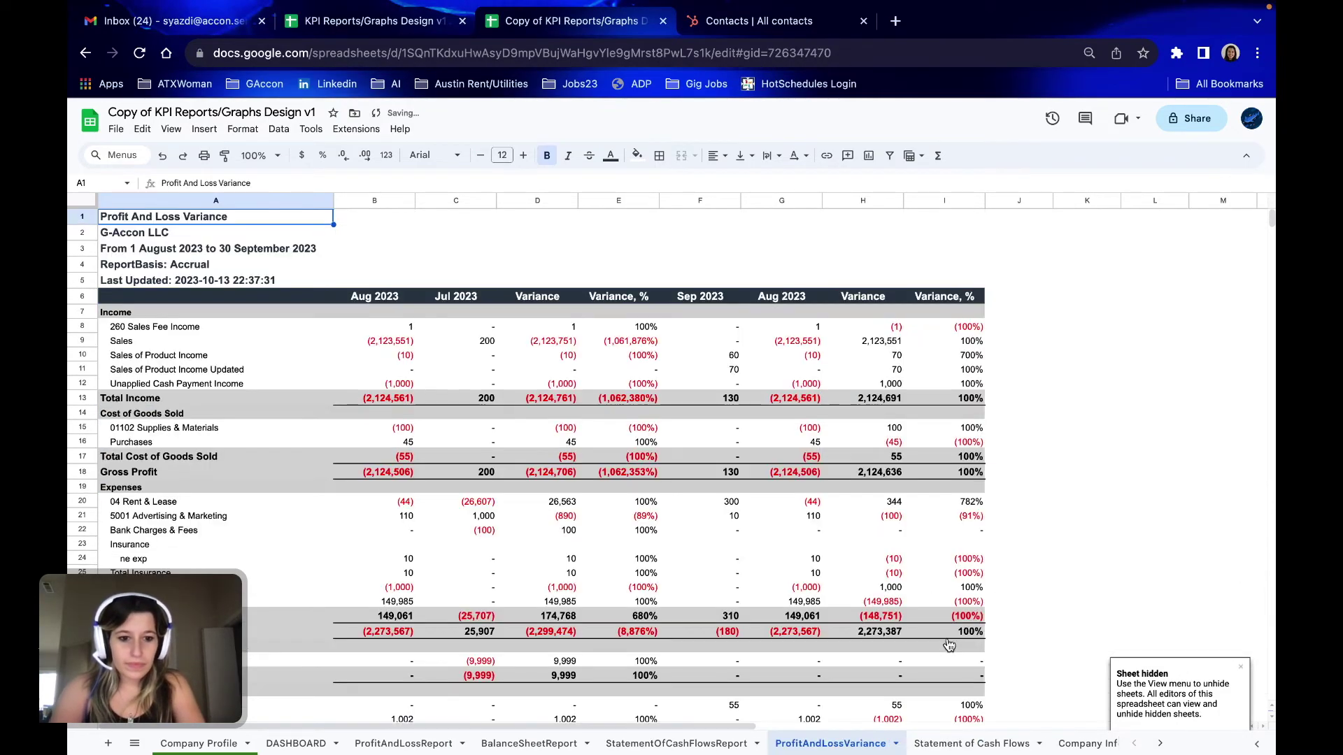
pyautogui.rightClick(966, 745)
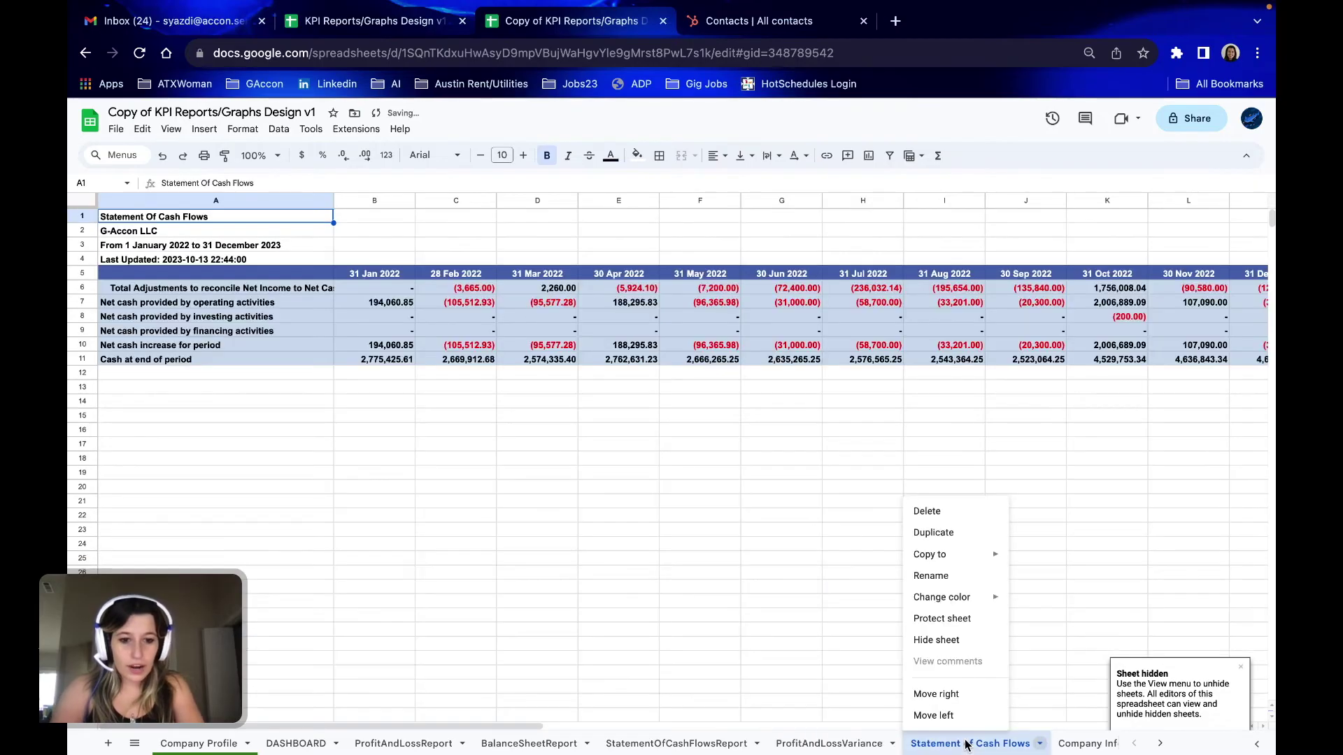
pyautogui.click(953, 642)
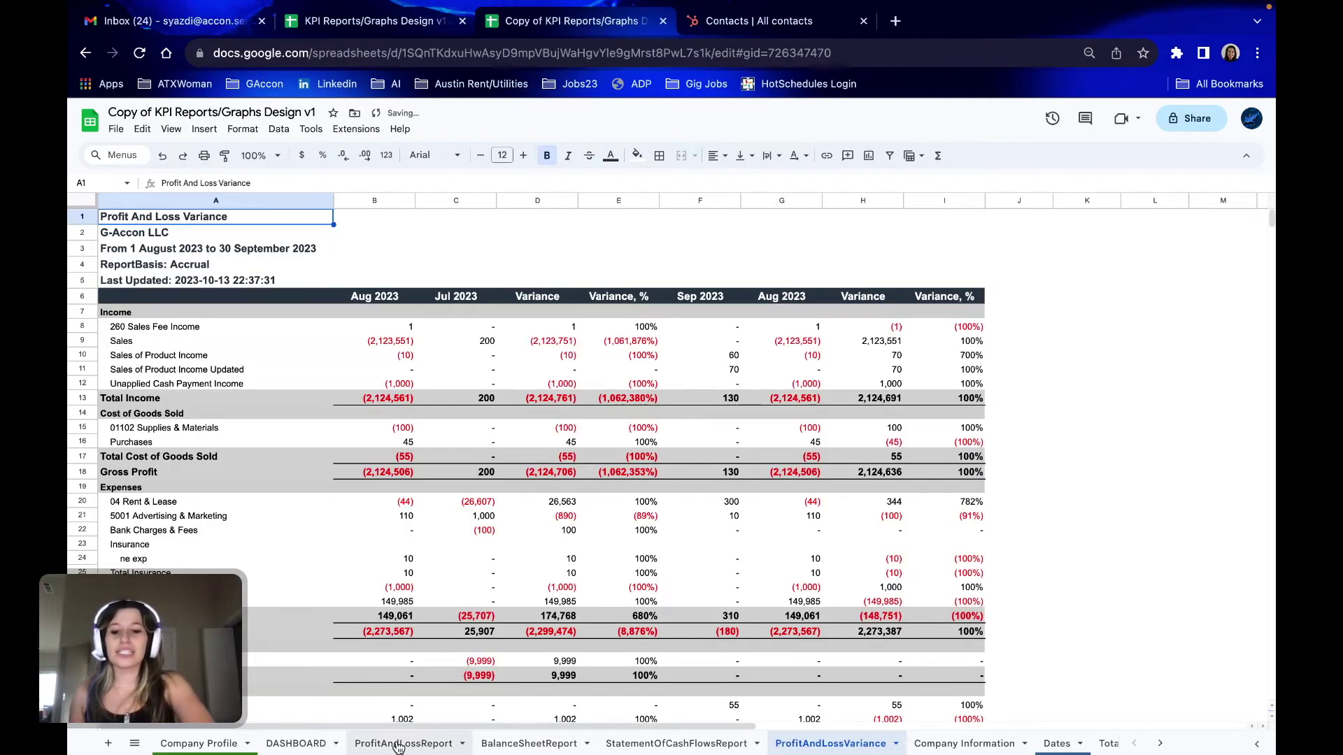
pyautogui.click(398, 744)
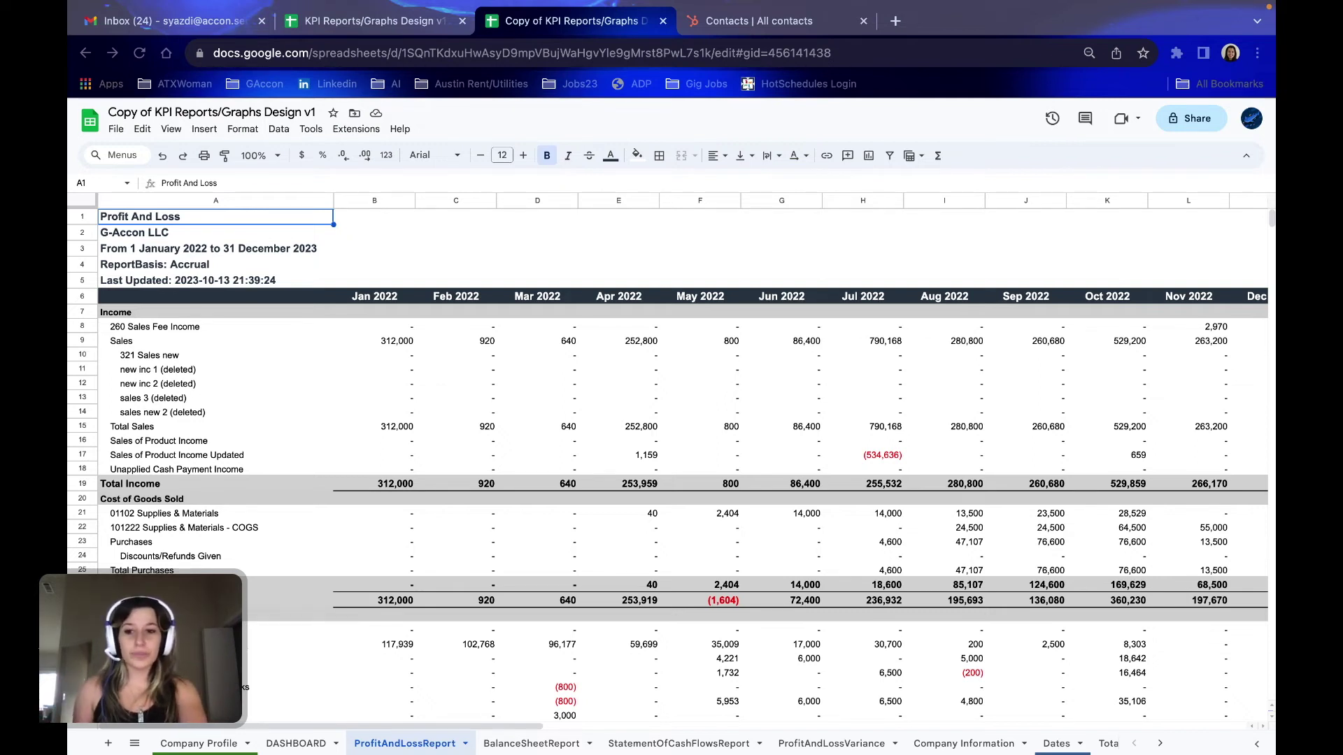
# - Open G-Accon for QuickBooks' Edit Templates for Current Sheet panel from the Extensions menu
pyautogui.click(306, 369)
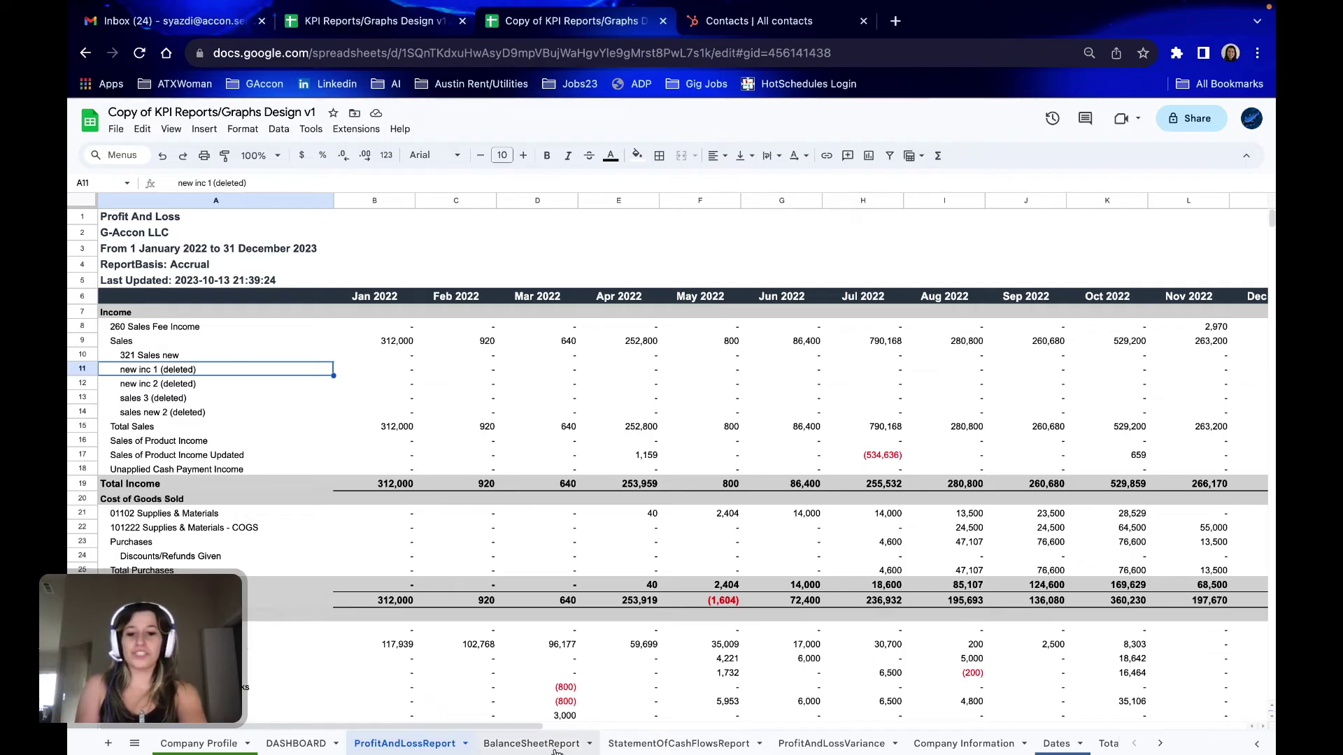
pyautogui.click(351, 133)
pyautogui.moveTo(415, 309)
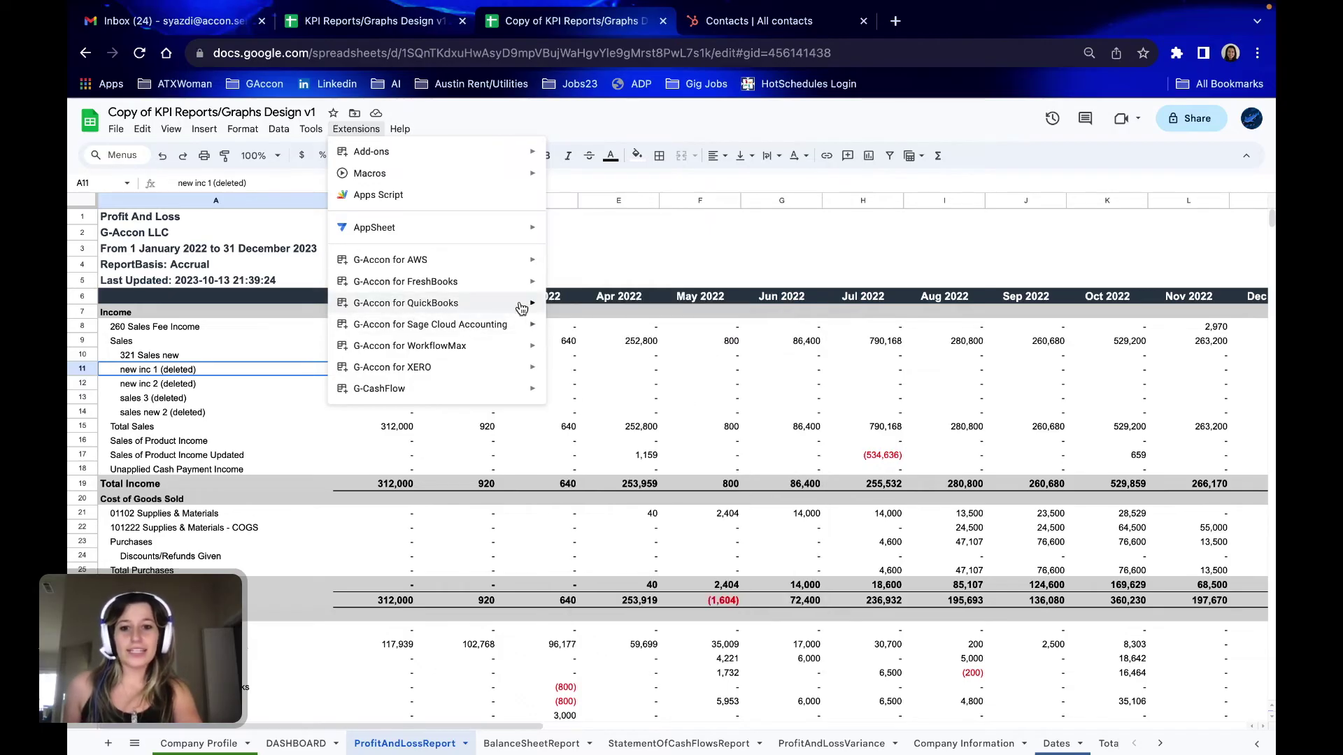
pyautogui.moveTo(517, 304)
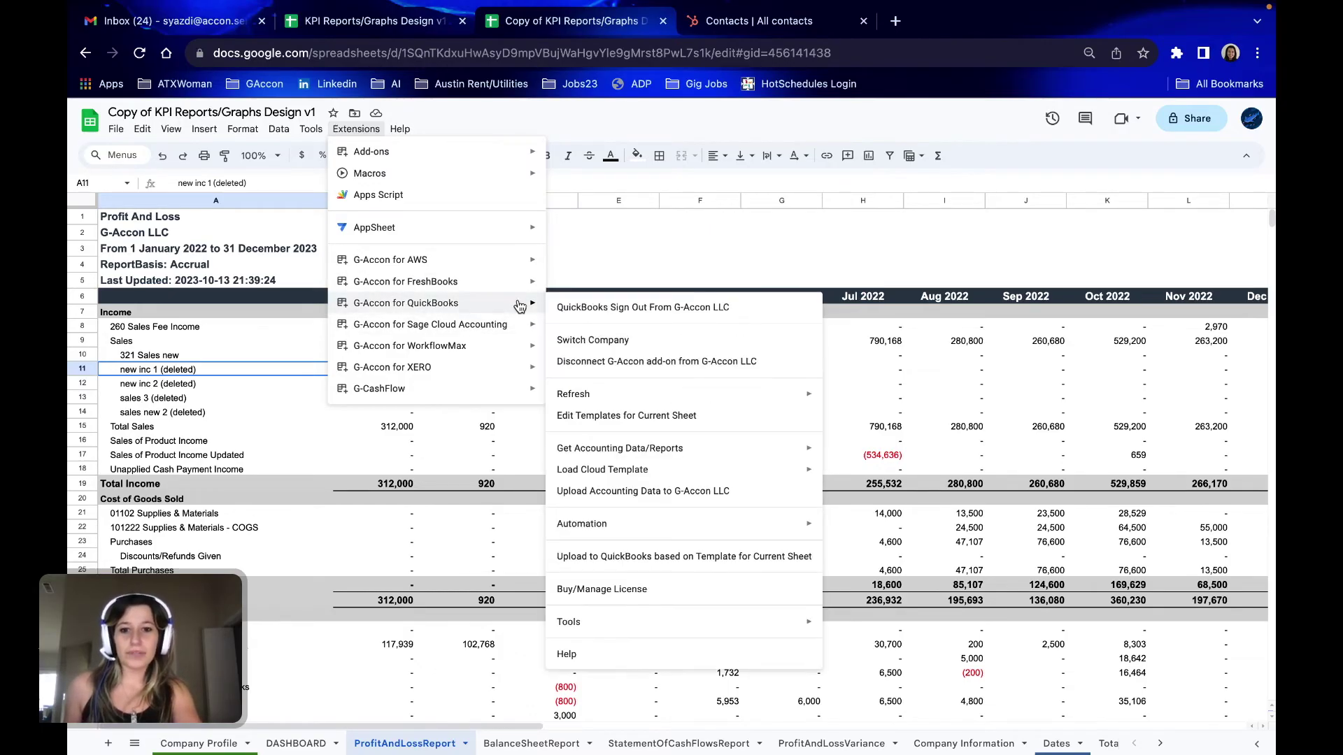
pyautogui.click(601, 417)
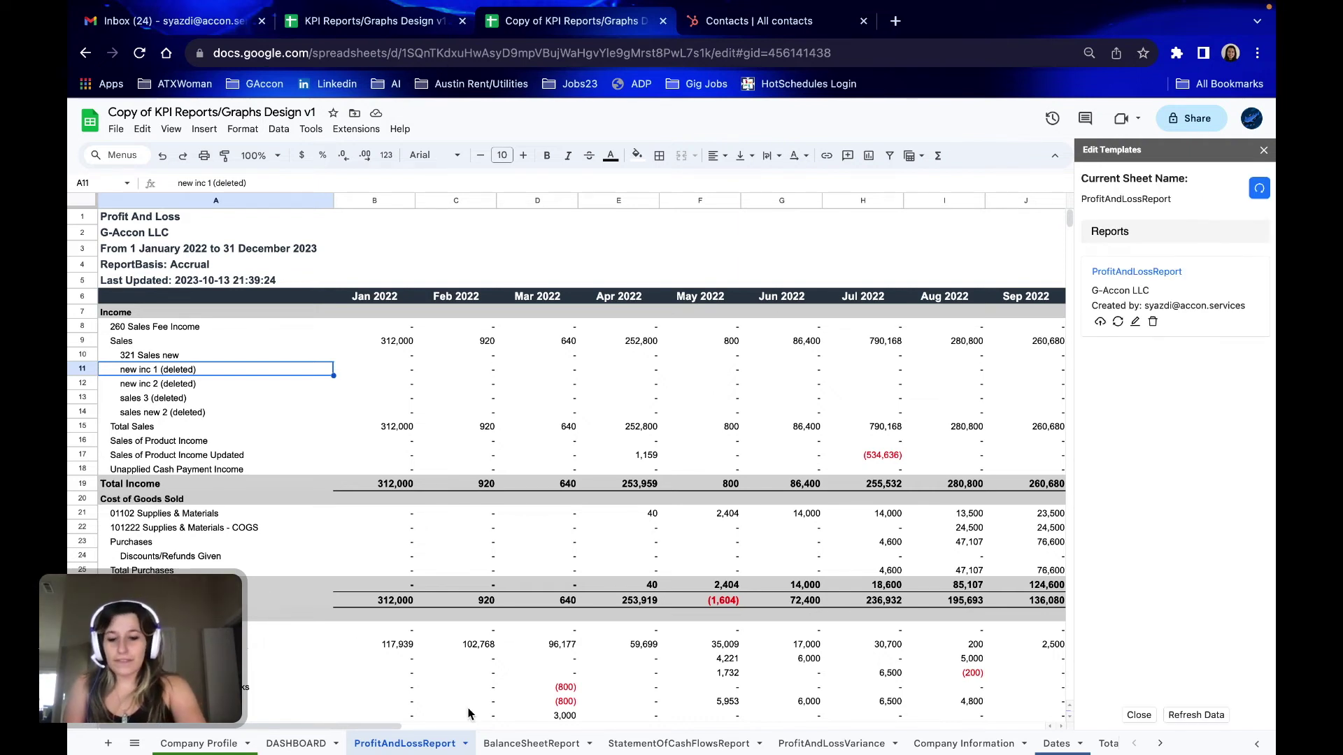
# - Edit the ProfitAndLossReport template and expand '3. Report Style Settings (optional)'
pyautogui.click(1135, 323)
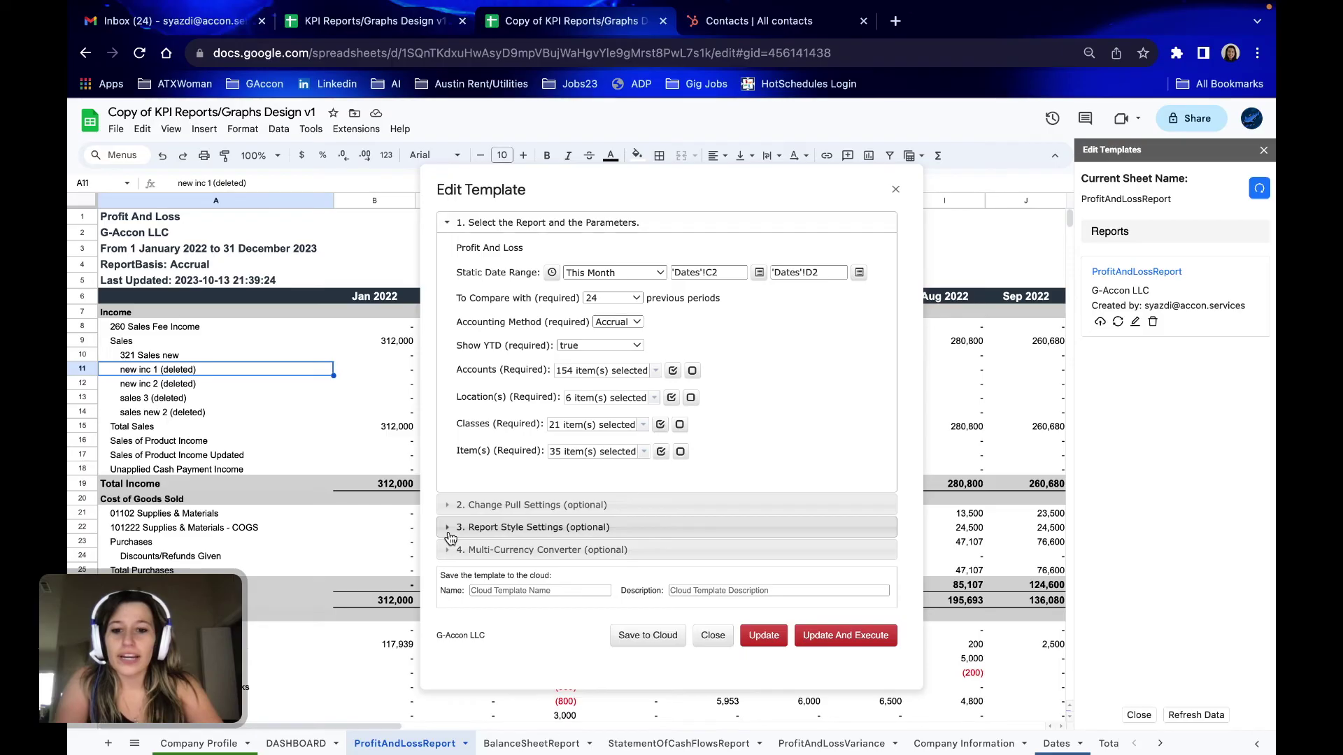
pyautogui.click(532, 527)
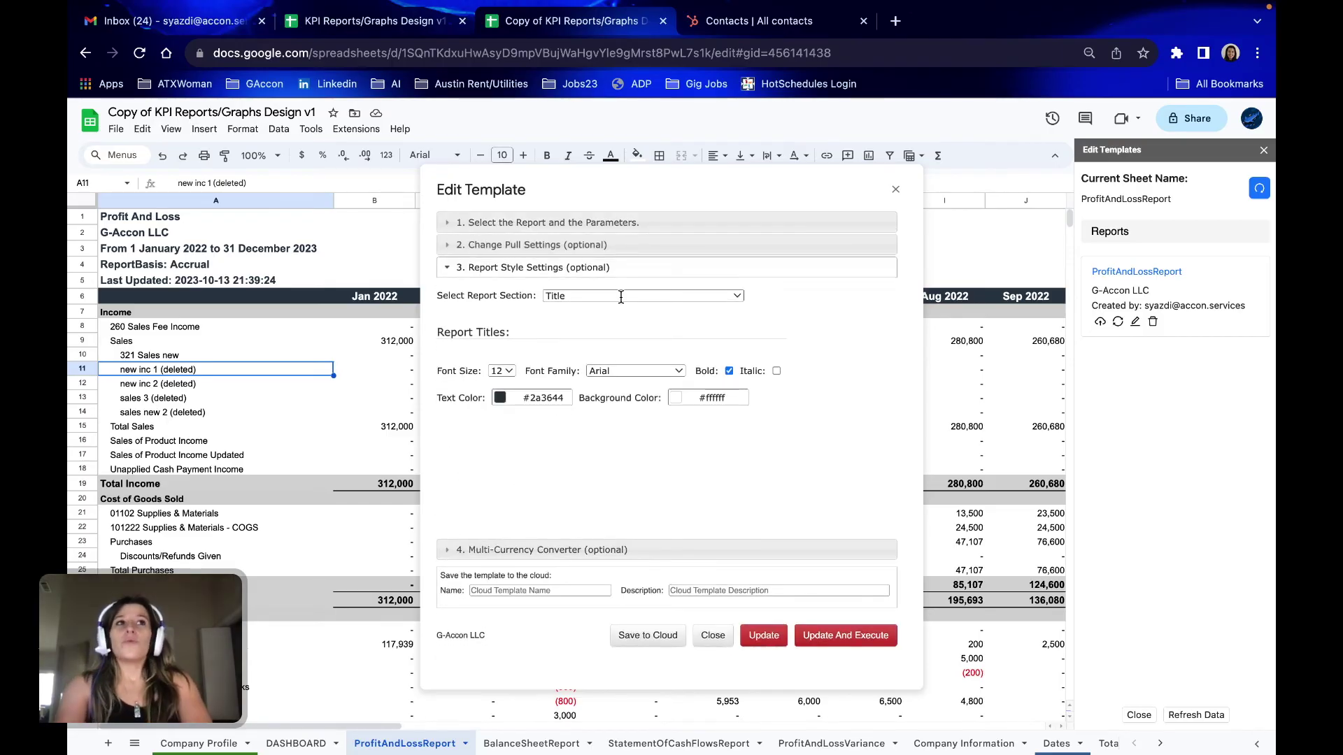
# - For the Title section, set font size 14, font family Caveat and italic
pyautogui.click(621, 301)
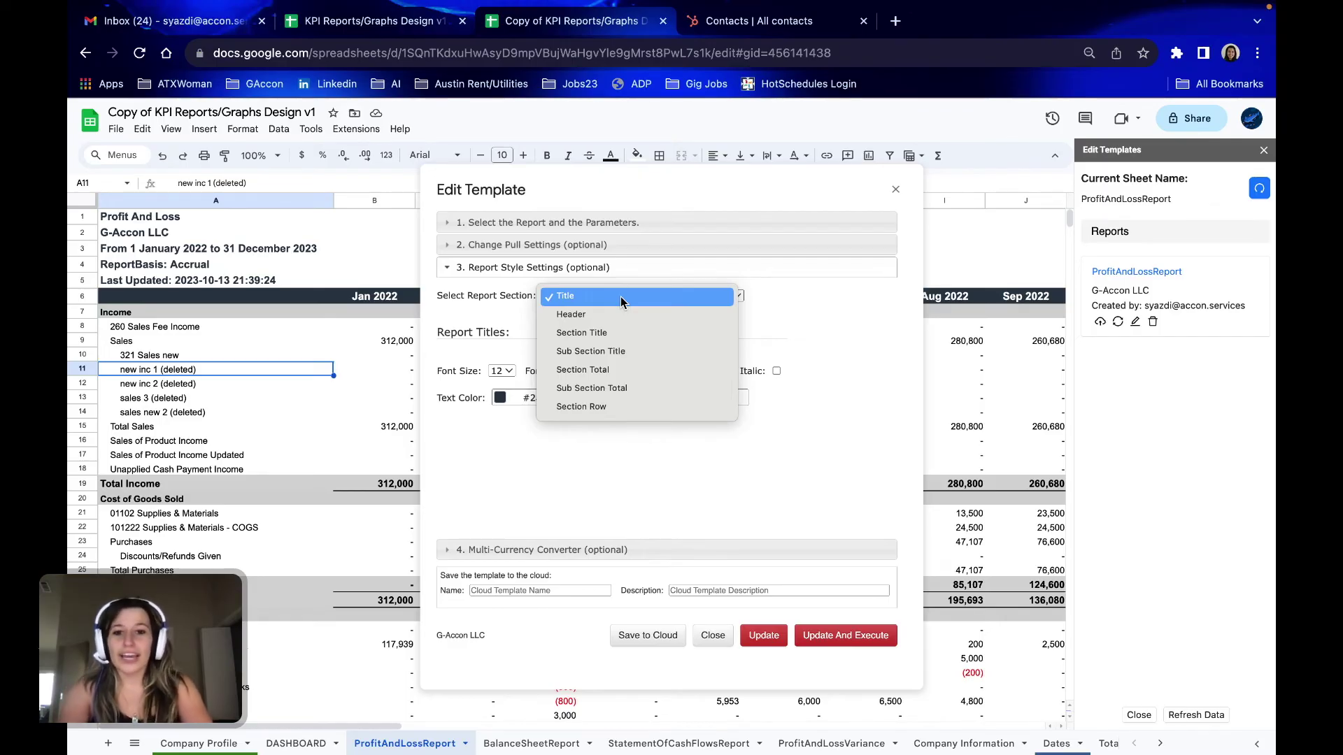
pyautogui.click(620, 302)
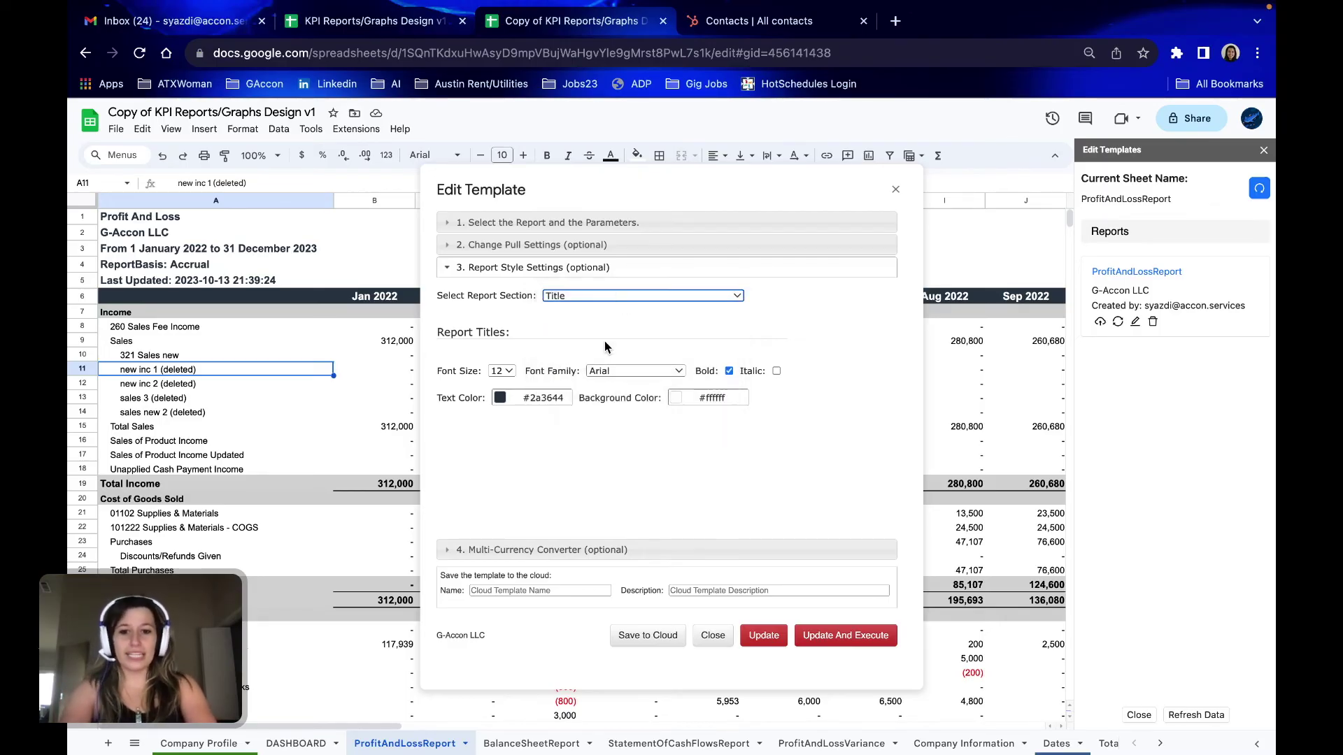
pyautogui.click(512, 373)
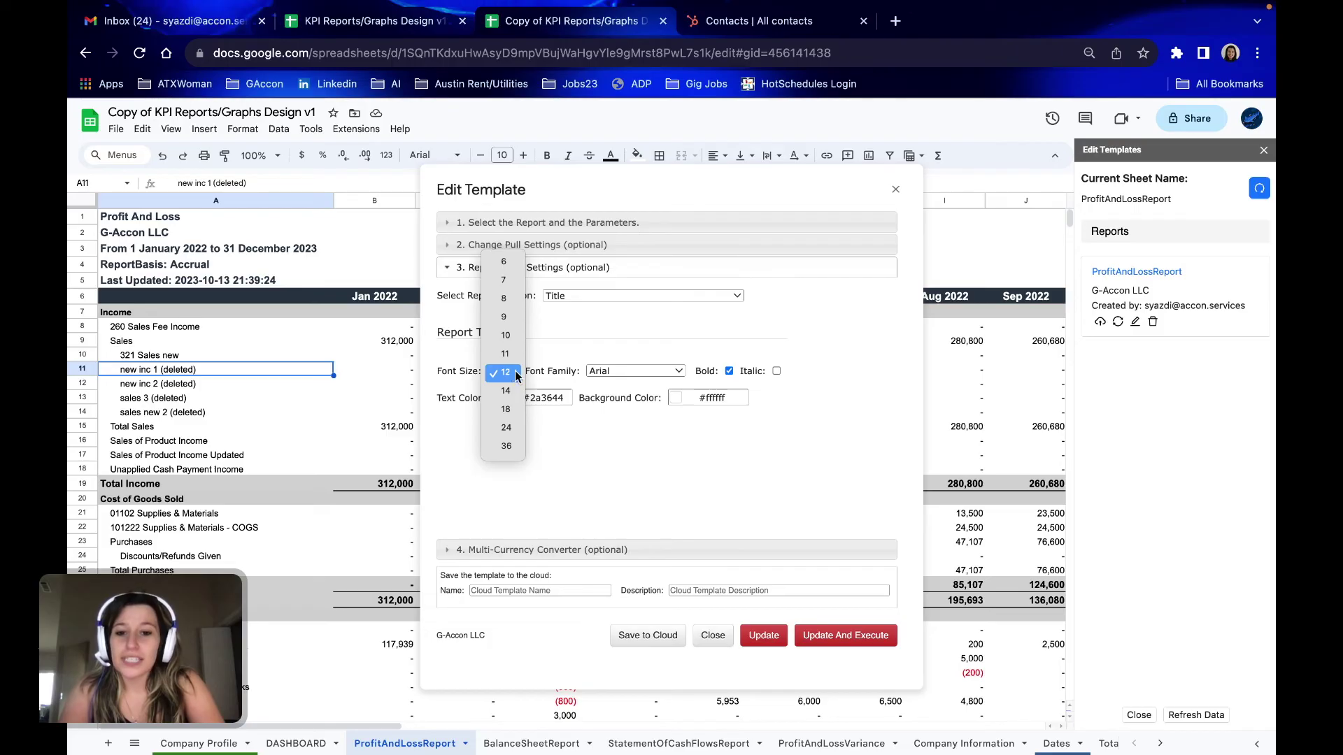
pyautogui.click(515, 392)
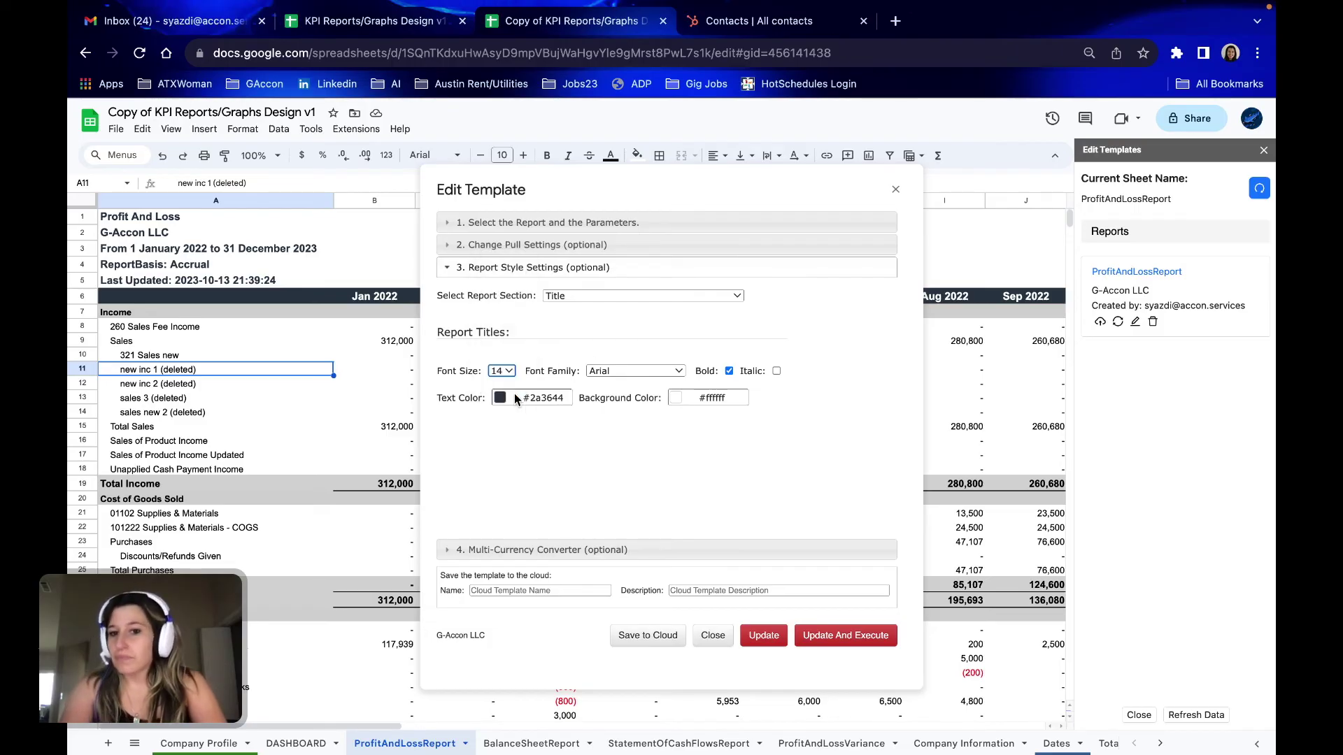
pyautogui.click(665, 372)
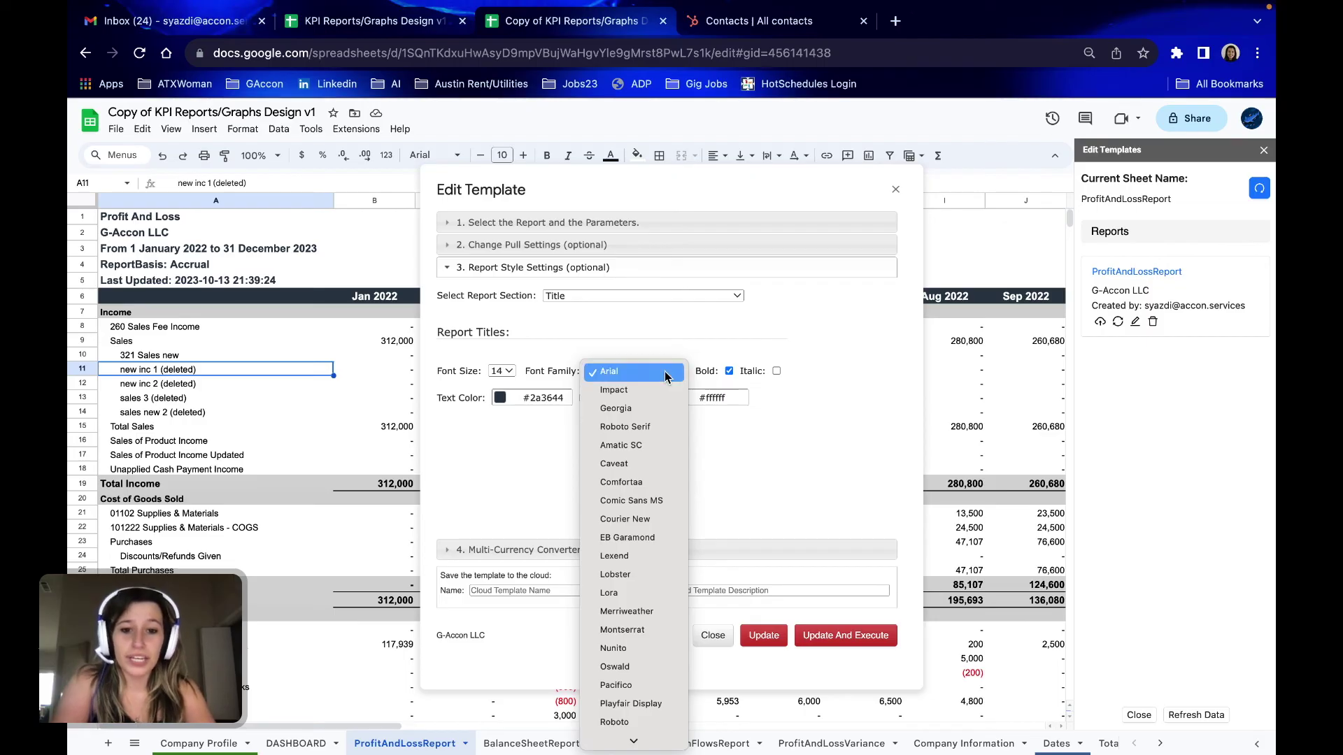
pyautogui.click(654, 464)
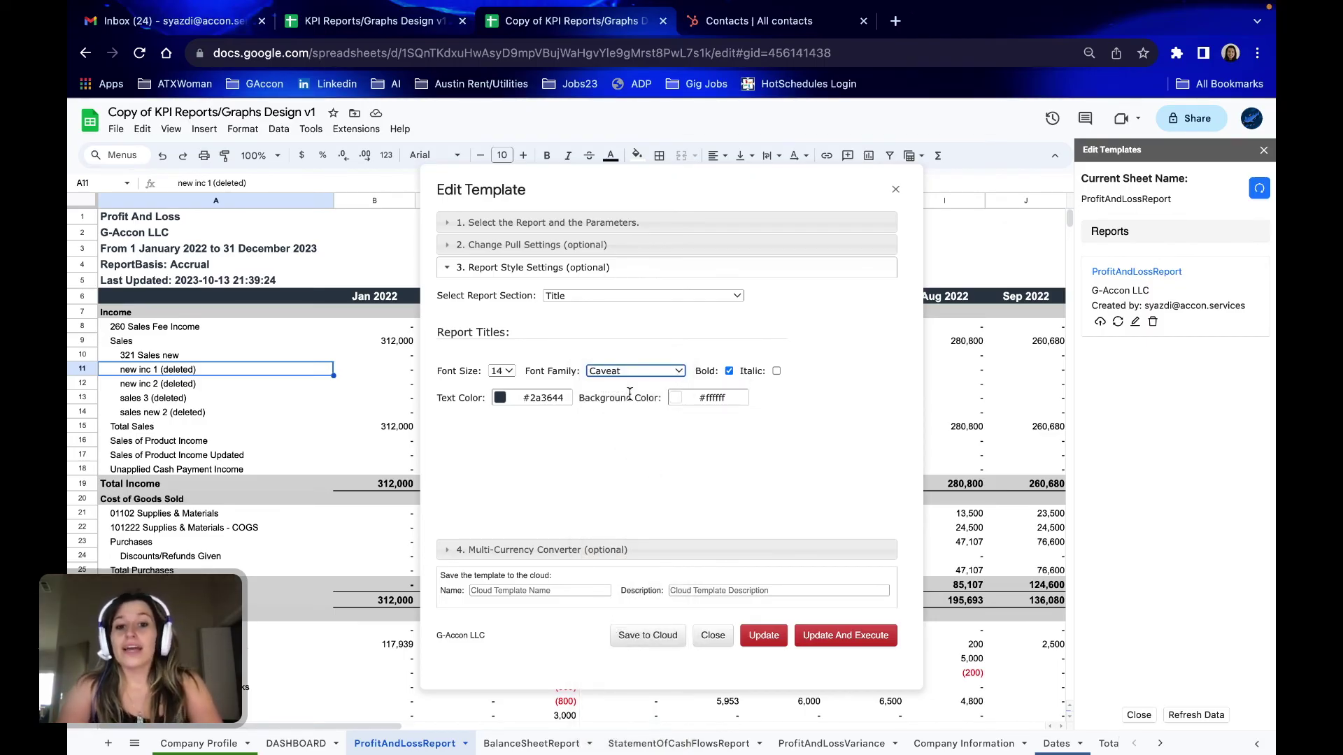
pyautogui.click(776, 372)
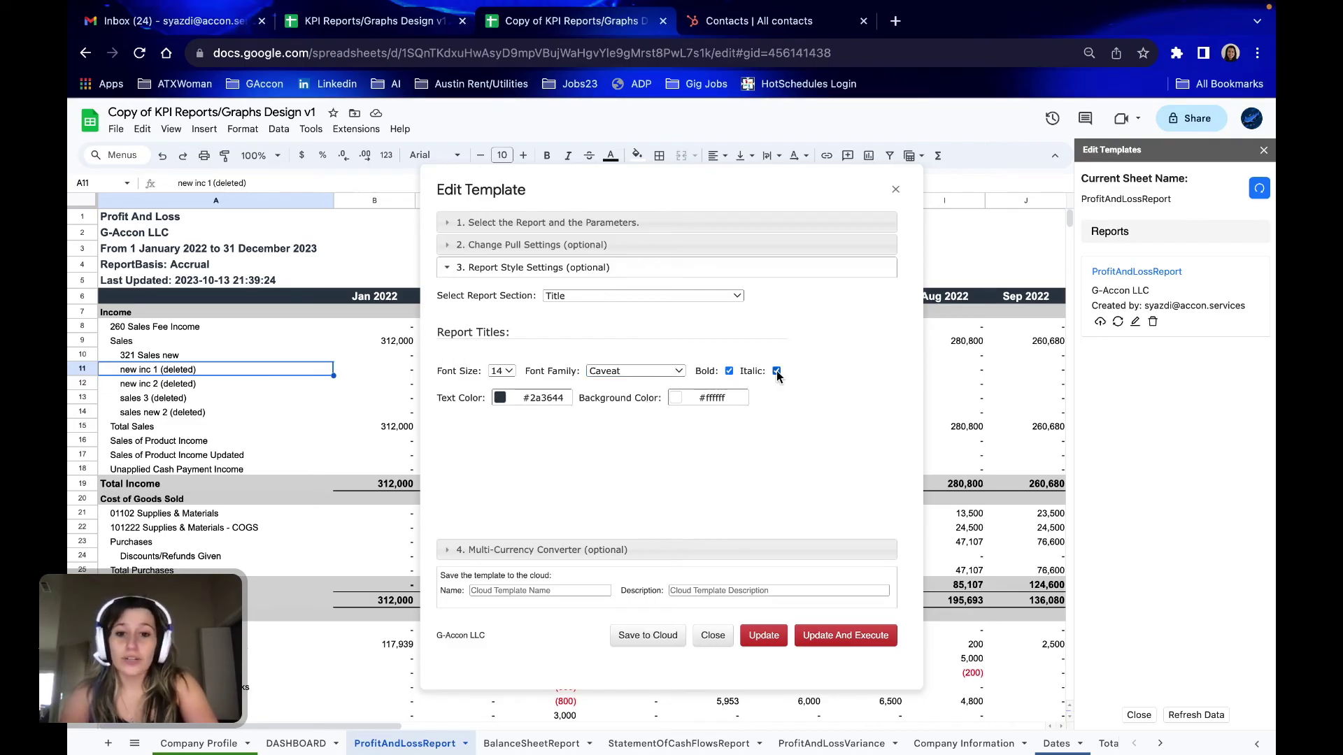
# - Give the title text colour #b3c2b3 and background #0a1670, then update and execute
pyautogui.click(519, 399)
pyautogui.click(526, 432)
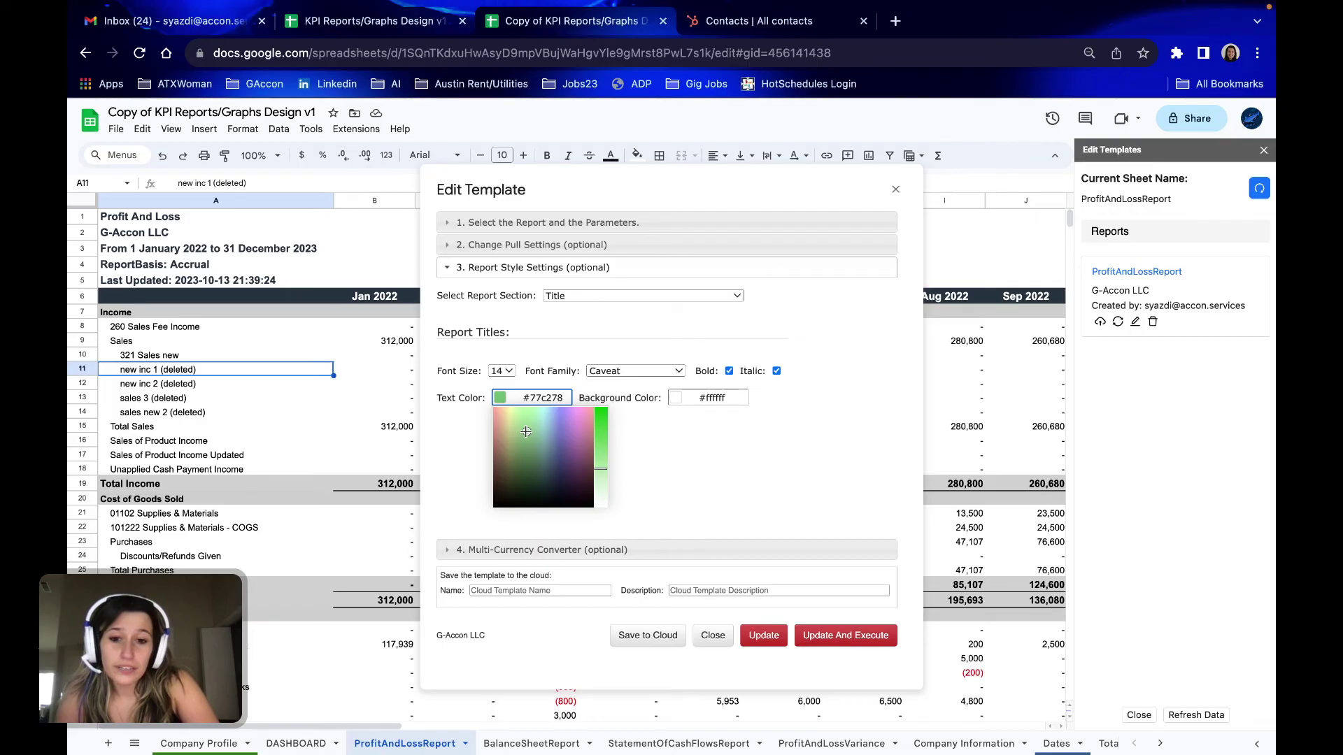
pyautogui.click(602, 504)
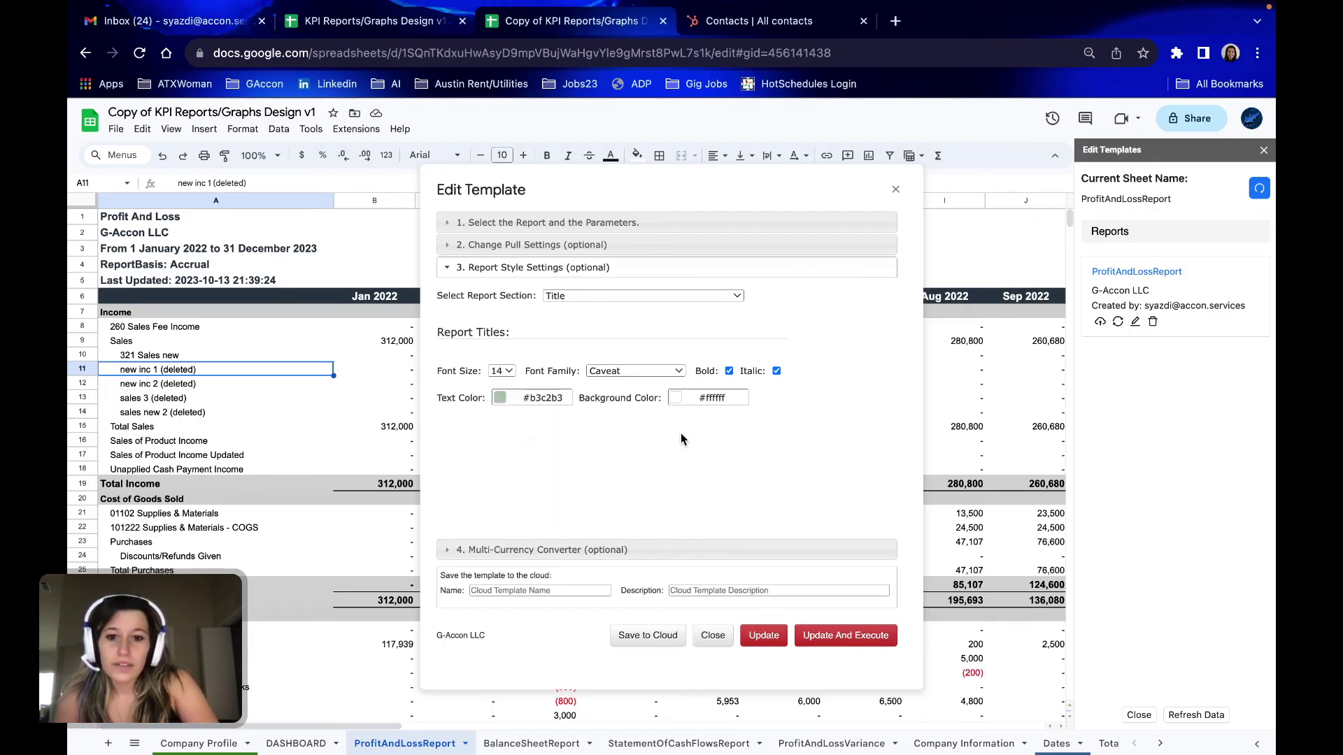
pyautogui.click(679, 398)
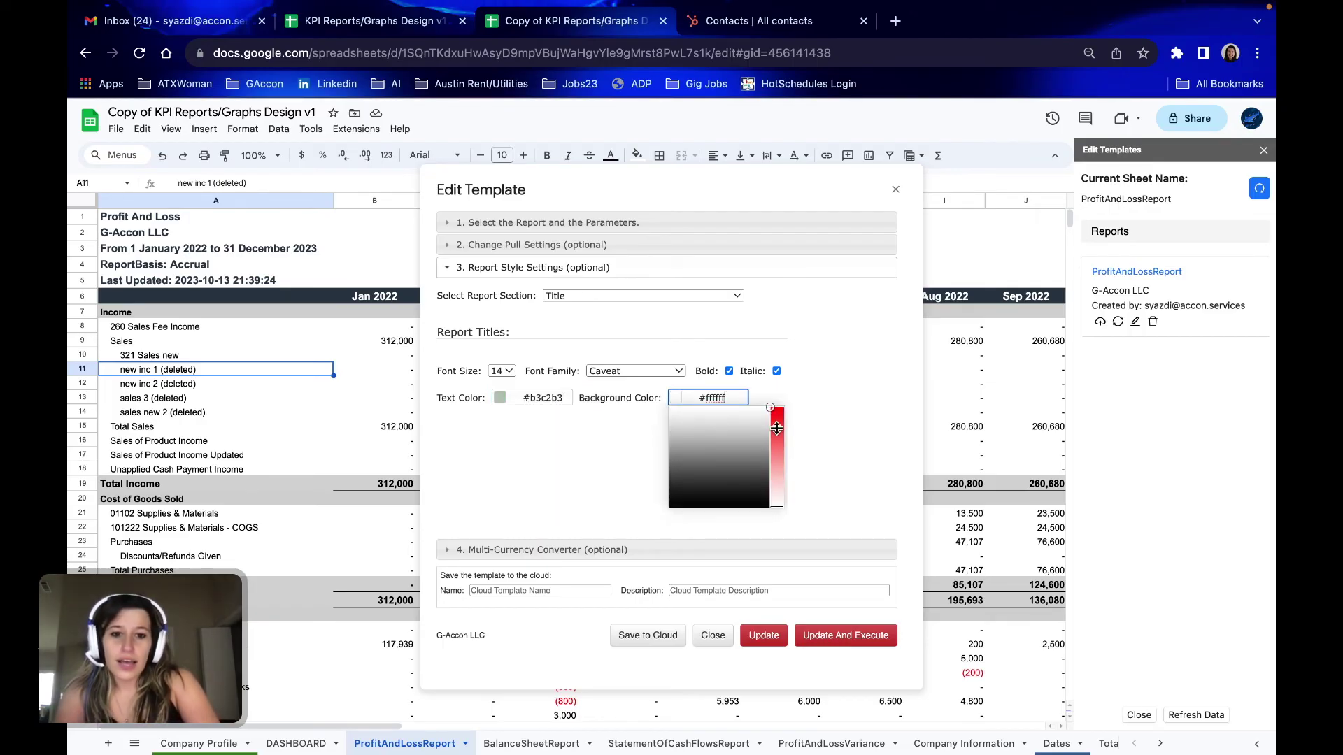
pyautogui.click(763, 419)
pyautogui.click(734, 464)
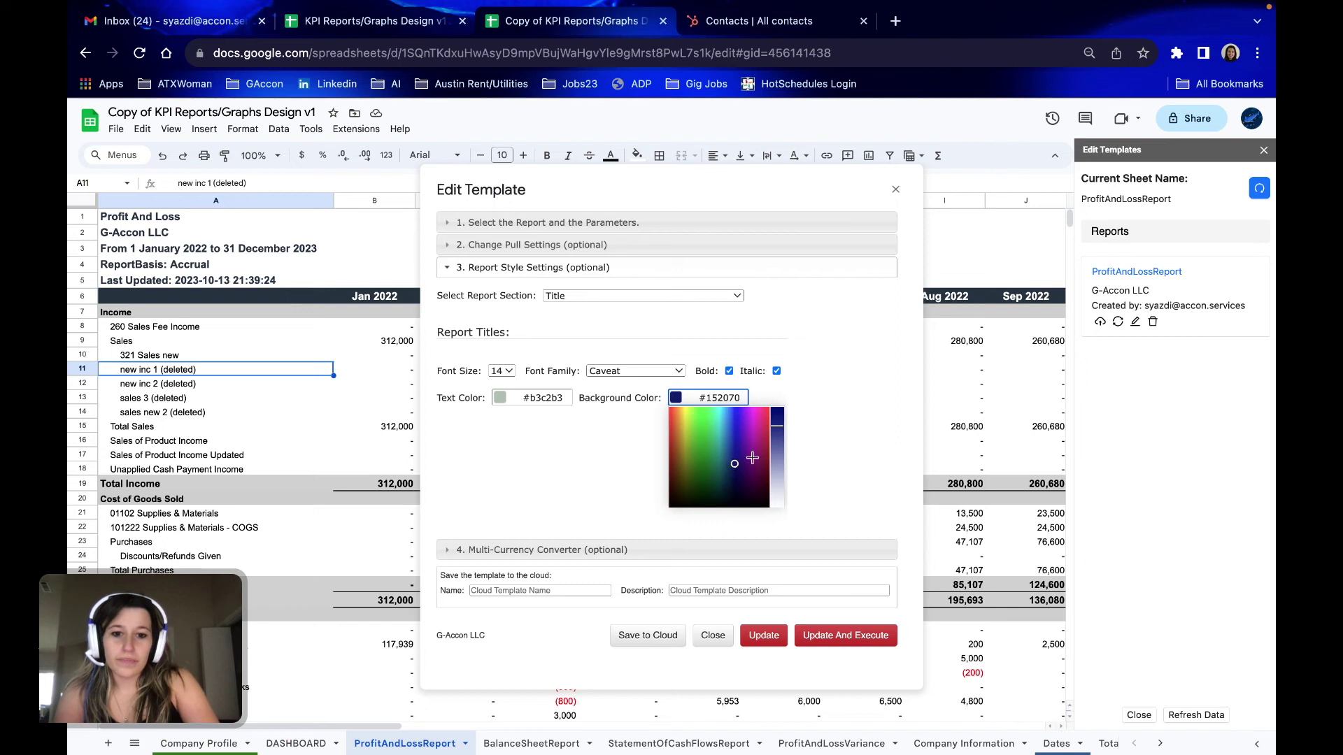
pyautogui.click(778, 418)
pyautogui.click(880, 445)
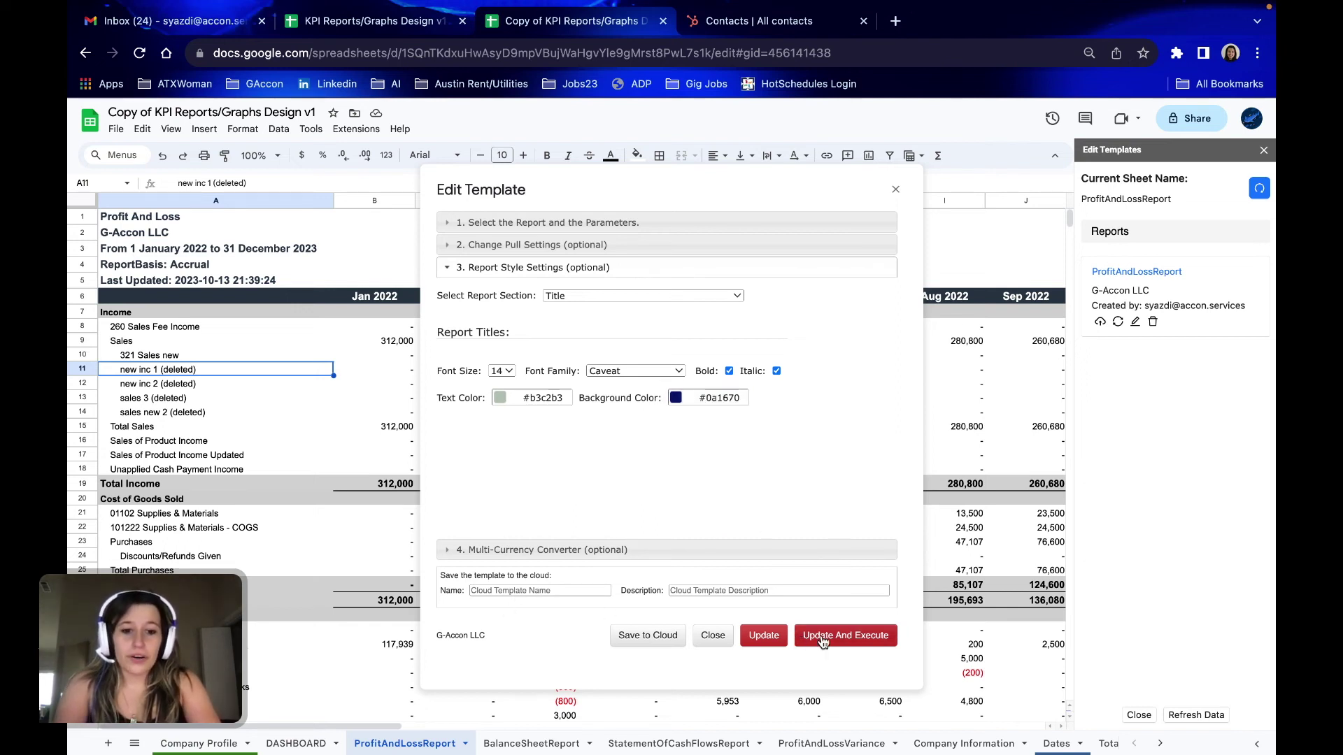
pyautogui.click(864, 644)
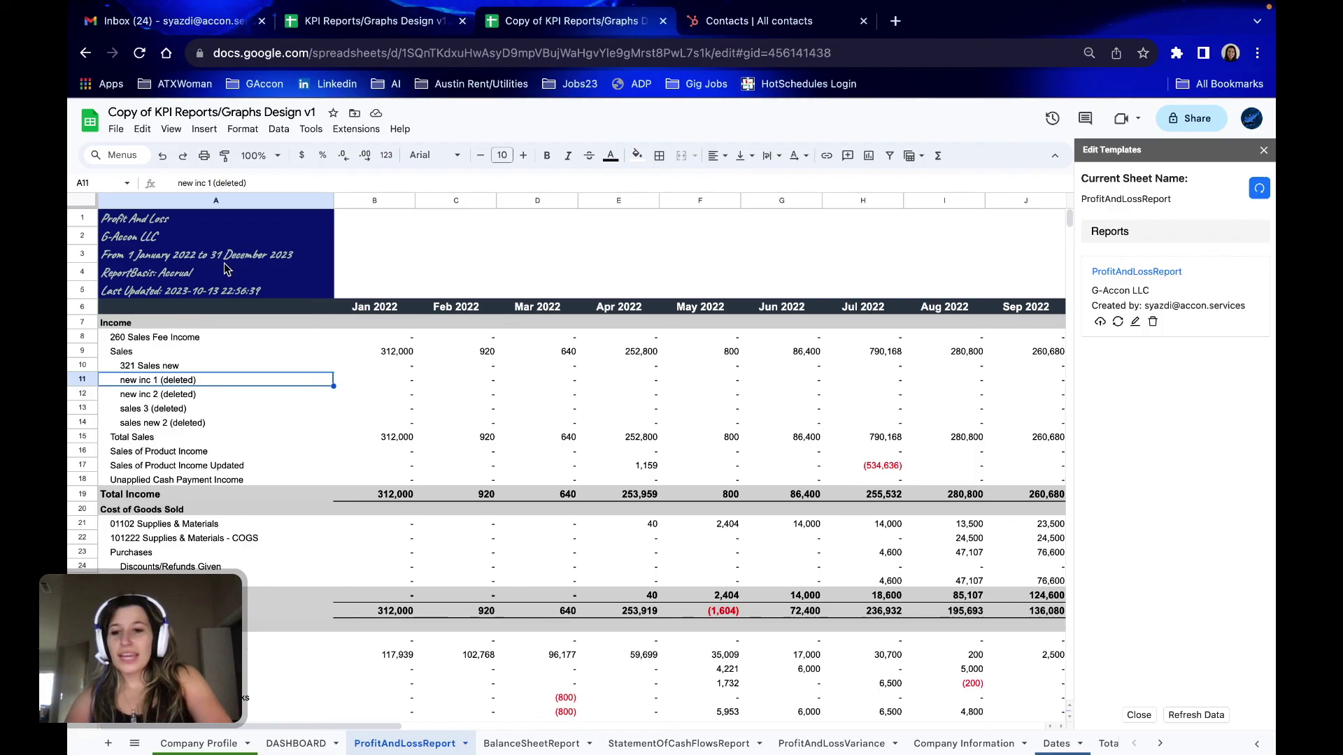
# - Check the restyled title lines in A2 and A3, then return to the DASHBOARD sheet
pyautogui.click(191, 236)
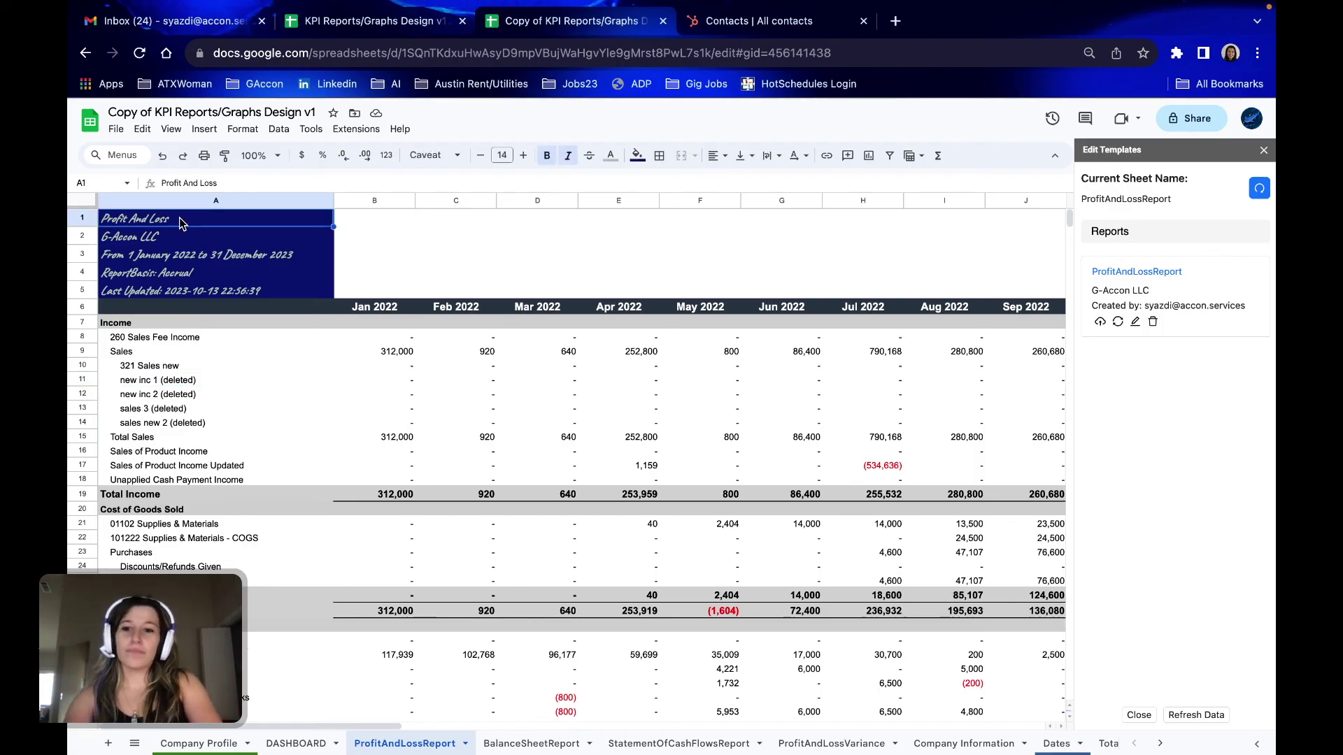
pyautogui.click(214, 256)
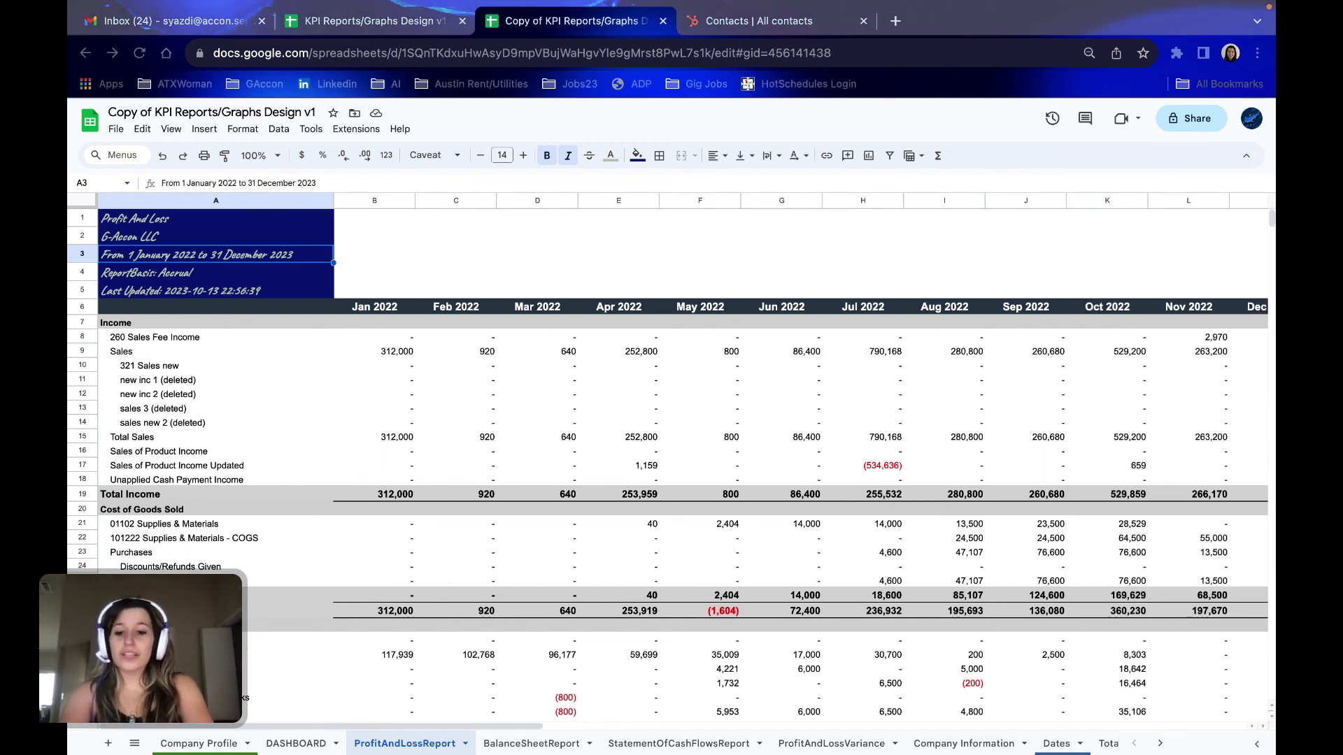
pyautogui.click(292, 746)
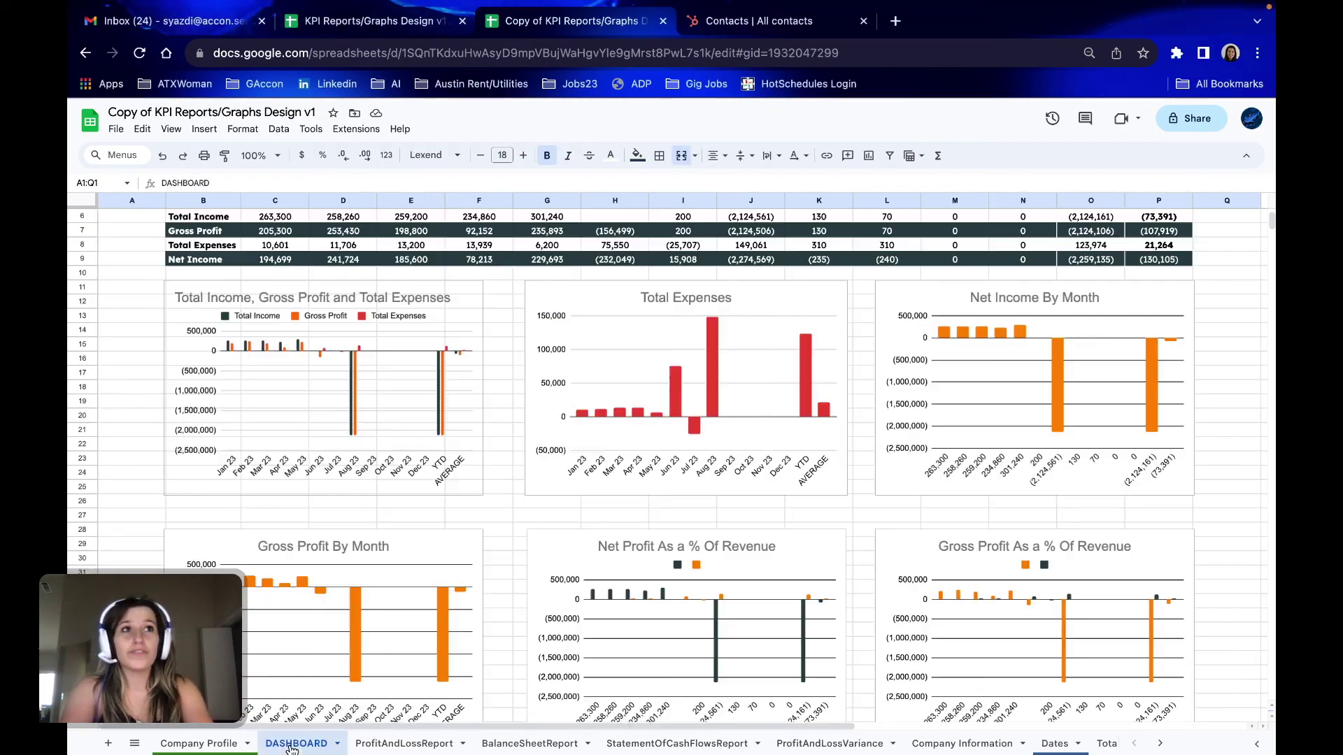